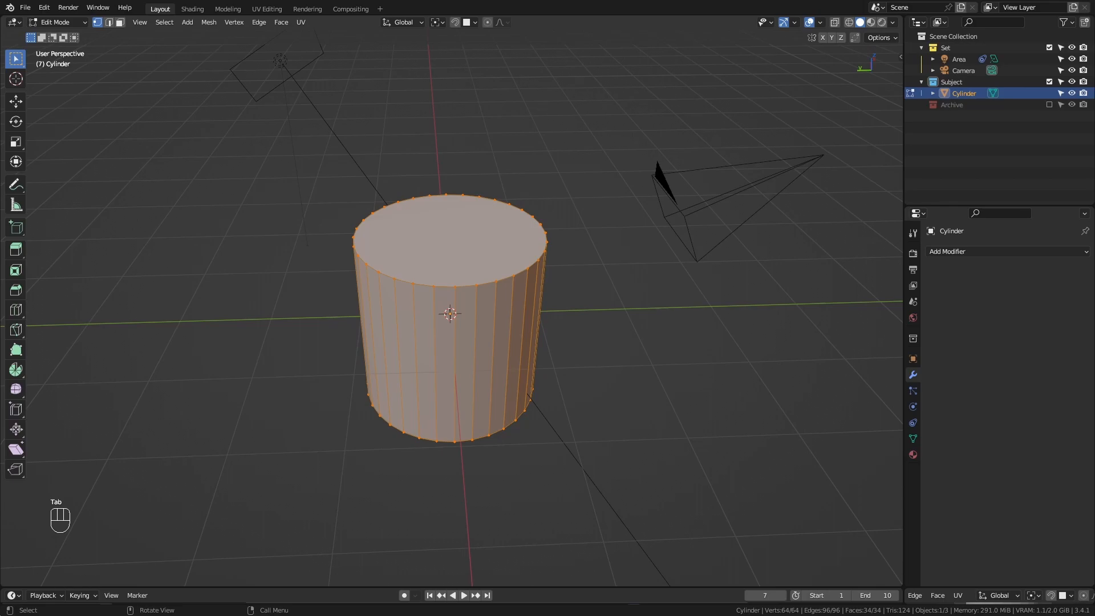
- Add ten evenly spaced horizontal loop cuts around the side of the cylinder
key(ctrl+r)
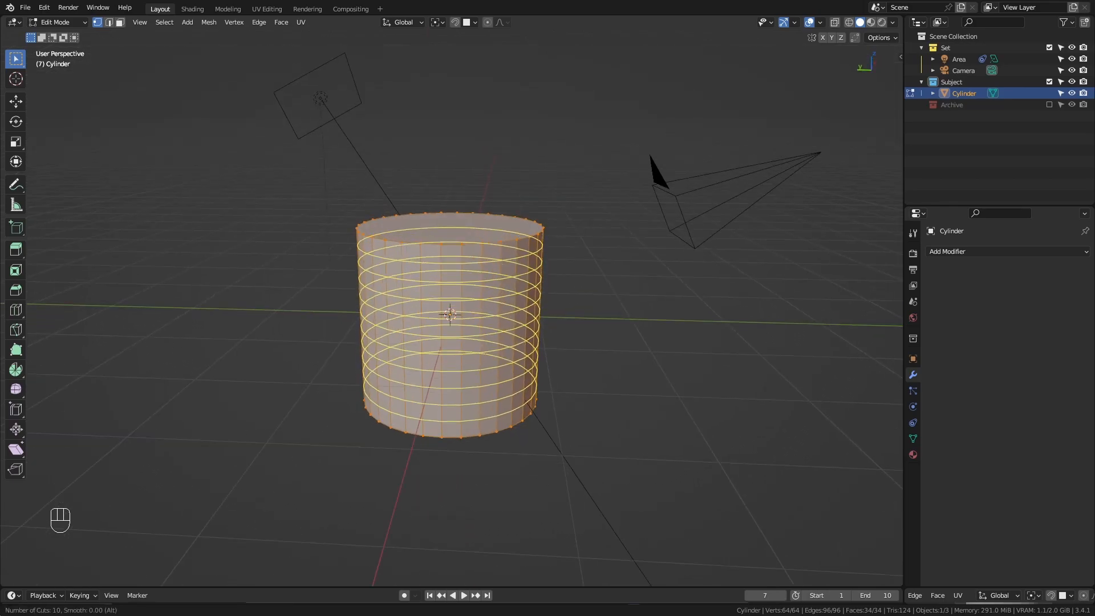
click(394, 323)
right_click(393, 323)
middle_drag(394, 323, 494, 331)
scroll(492, 296, up, 3)
scroll(493, 312, down, 3)
key(Tab)
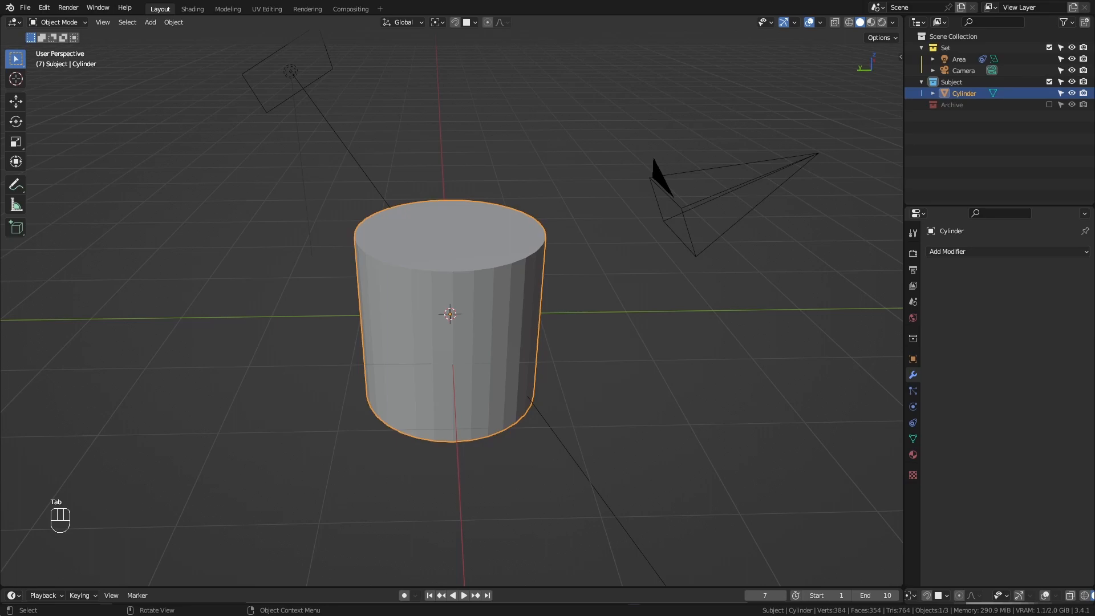
- Add a Subdivision Surface modifier to the cylinder and set its type to Simple
click(948, 252)
click(877, 459)
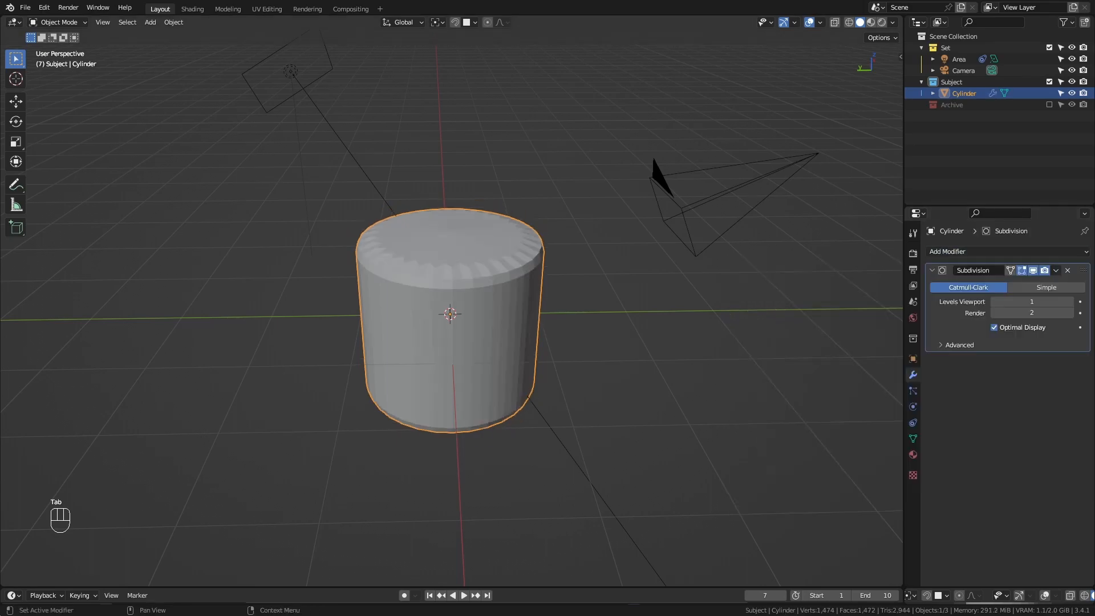
click(1043, 287)
click(975, 288)
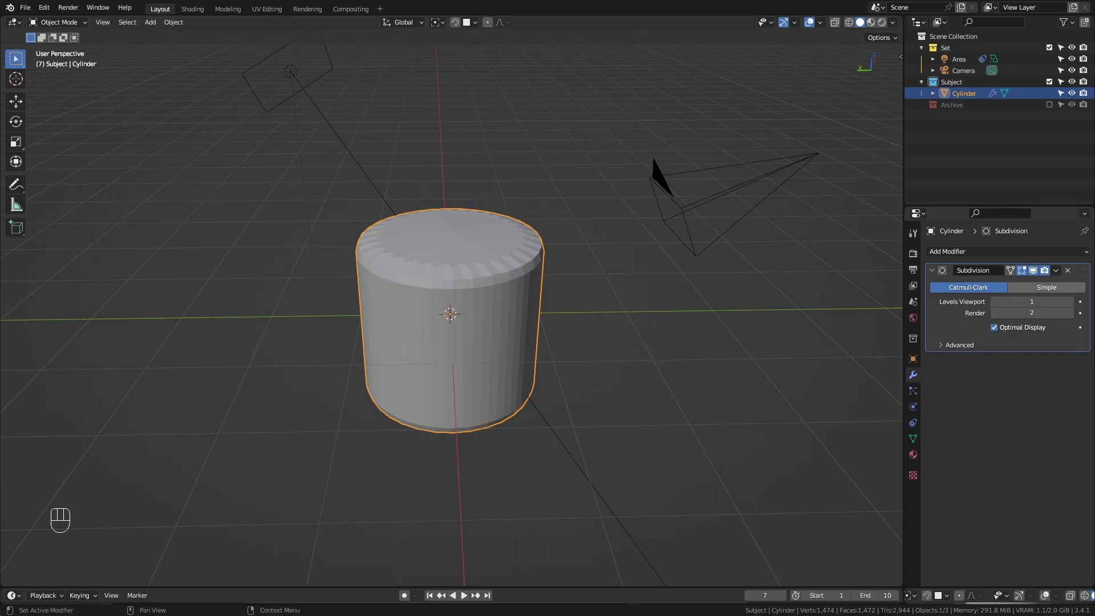
click(1047, 287)
- Show the cylinder in wireframe, disable Optimal Display, and set both the viewport and render subdivision levels to 4
key(shift+z)
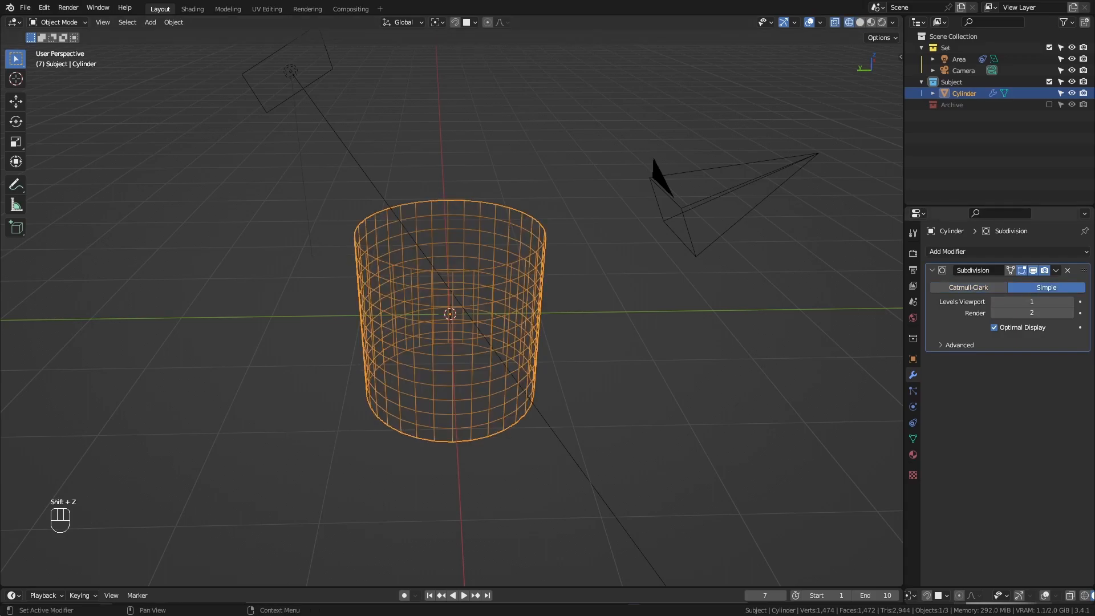
click(995, 327)
middle_drag(799, 319, 793, 336)
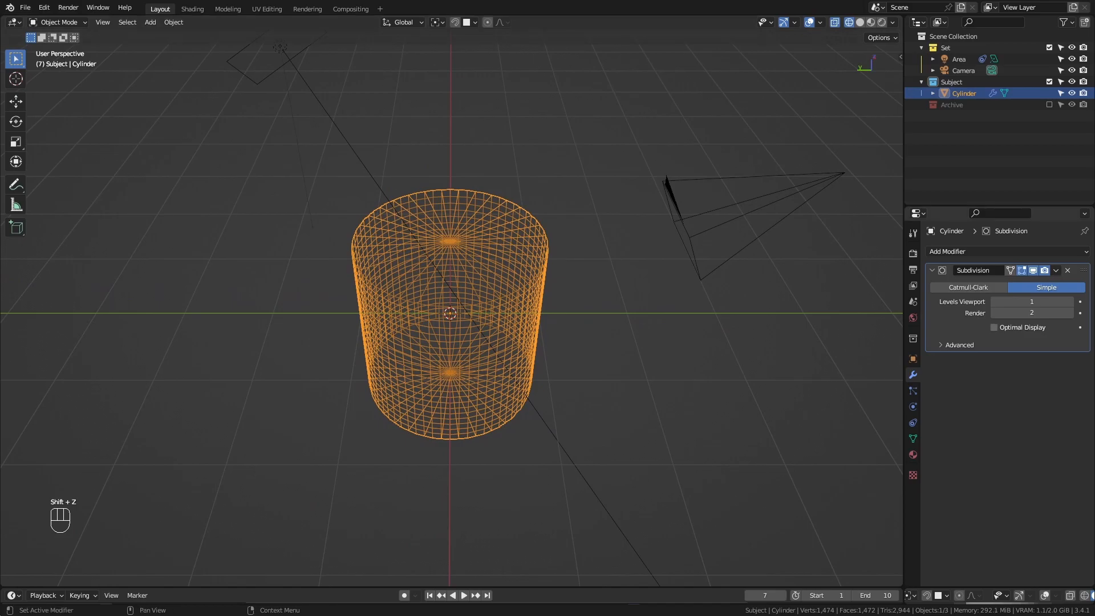
drag(1032, 302, 1031, 313)
key(Return)
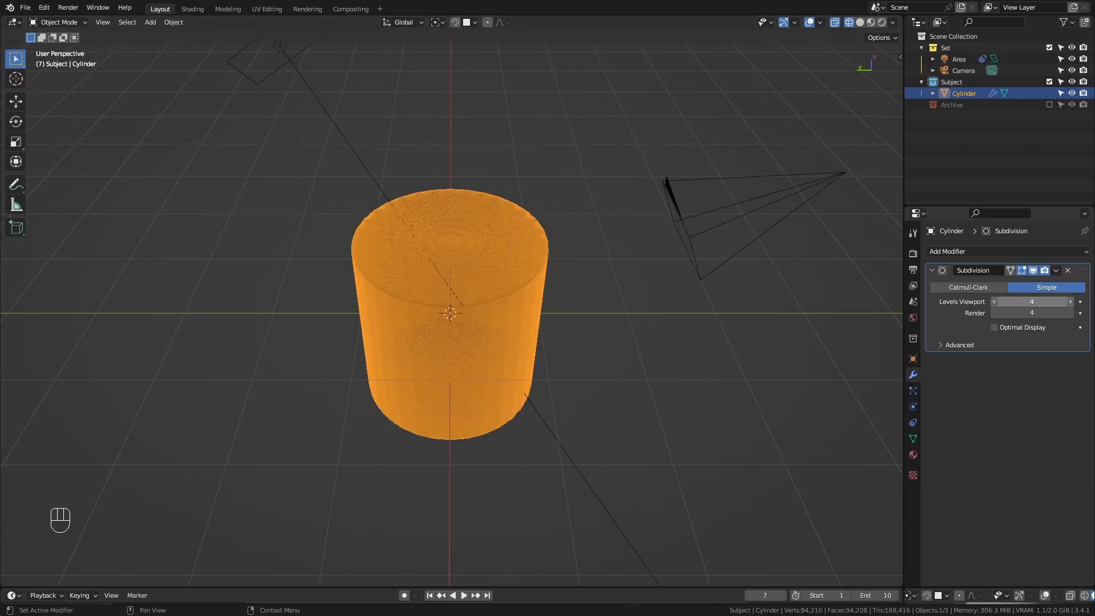
scroll(450, 314, up, 5)
scroll(451, 314, down, 6)
- Select the cylinder's top and bottom cap faces together and inset them by about 158 mm
key(Tab)
middle_drag(451, 314, 416, 323)
scroll(451, 314, up, 2)
key(3)
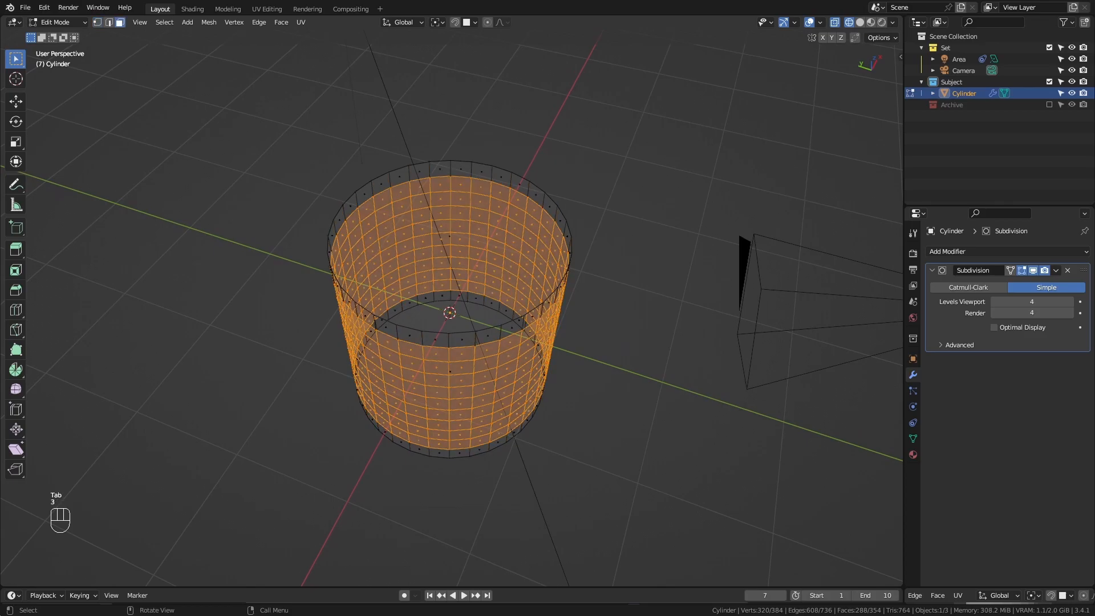
key(shift+z)
click(451, 245)
middle_drag(450, 245, 430, 107)
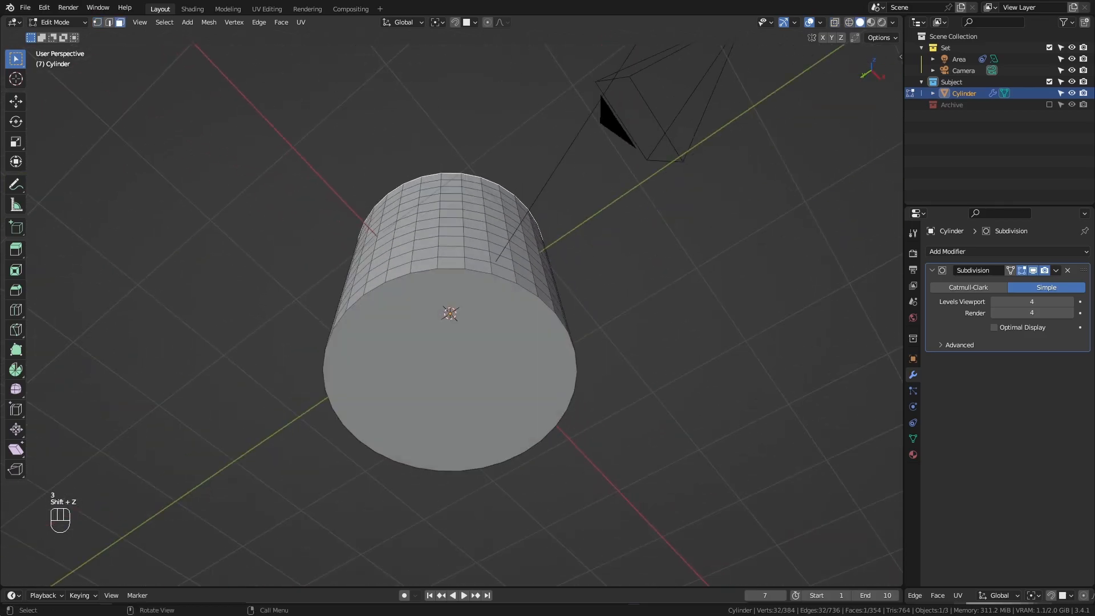
shift+click(450, 365)
middle_drag(451, 365, 429, 488)
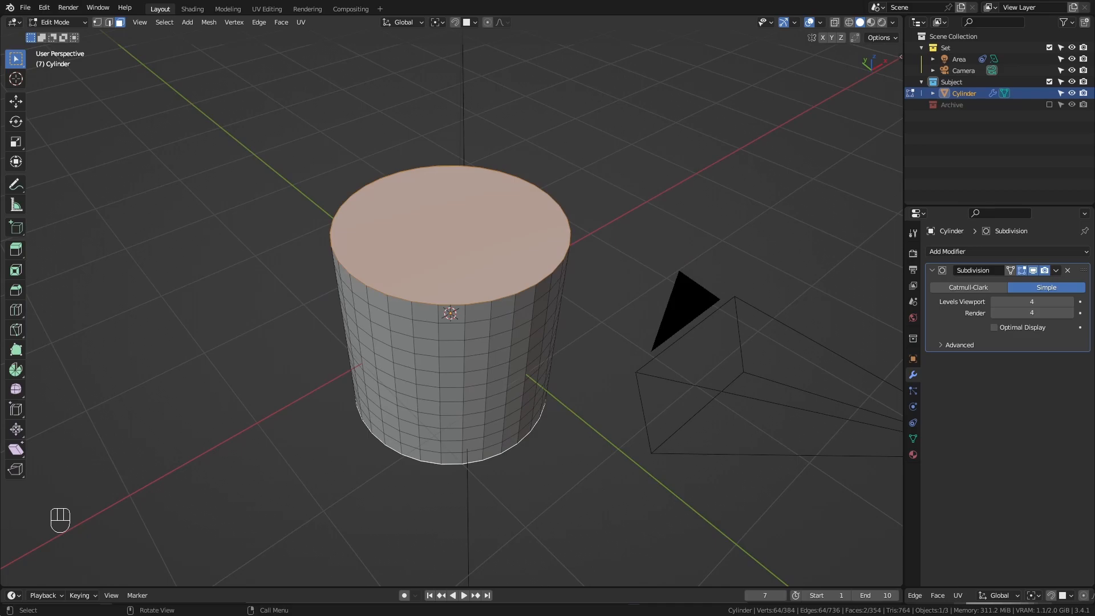
key(i)
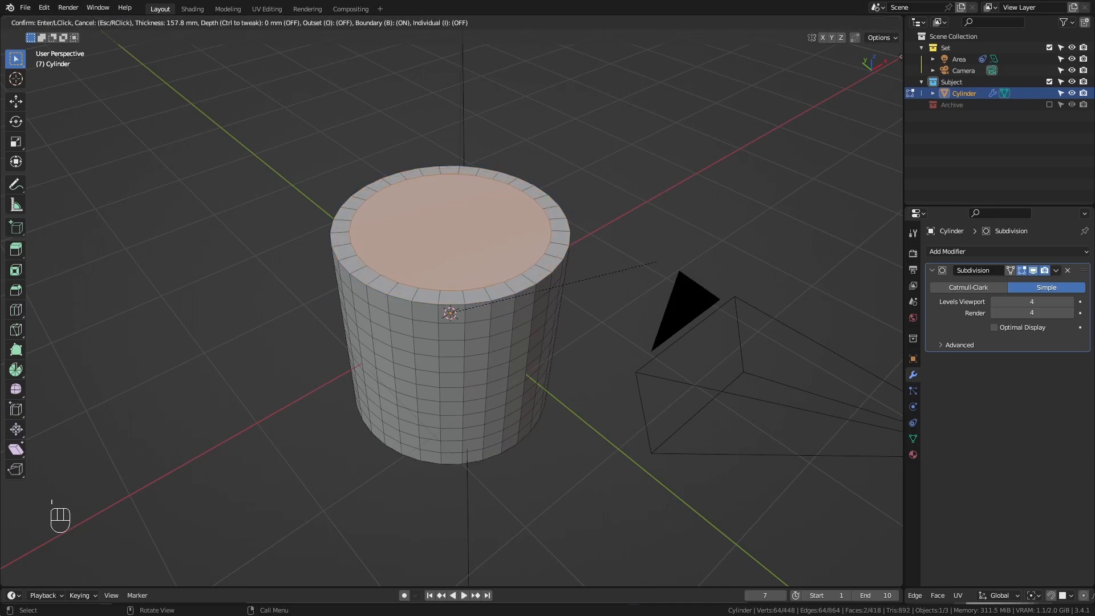
click(657, 262)
- Inset both cap faces two more times, by about 188 mm and 181 mm, to form additional concentric rings
key(i)
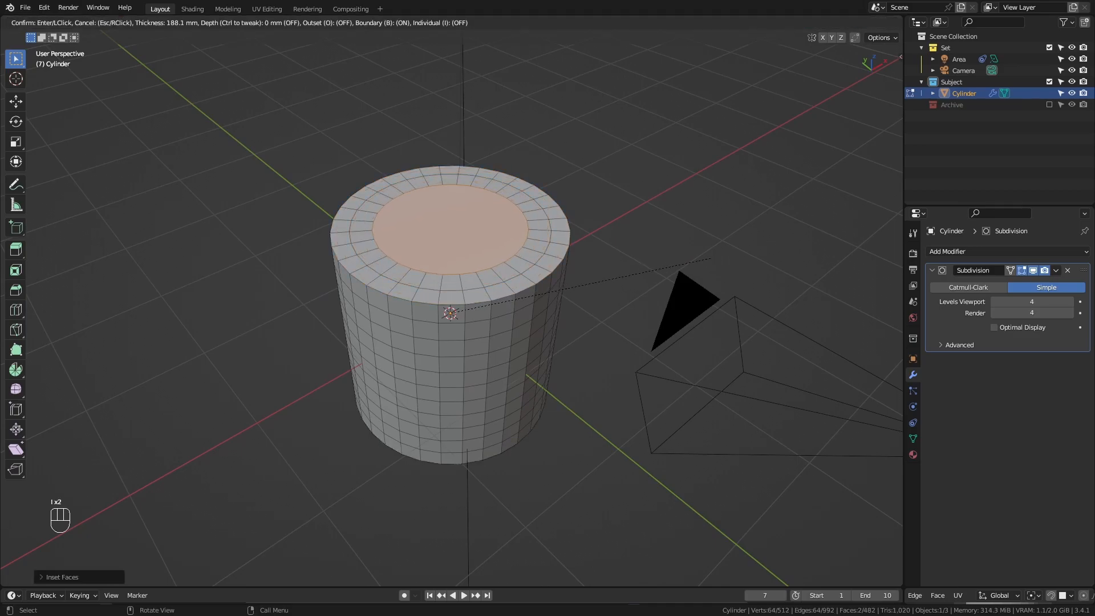
click(716, 259)
key(i)
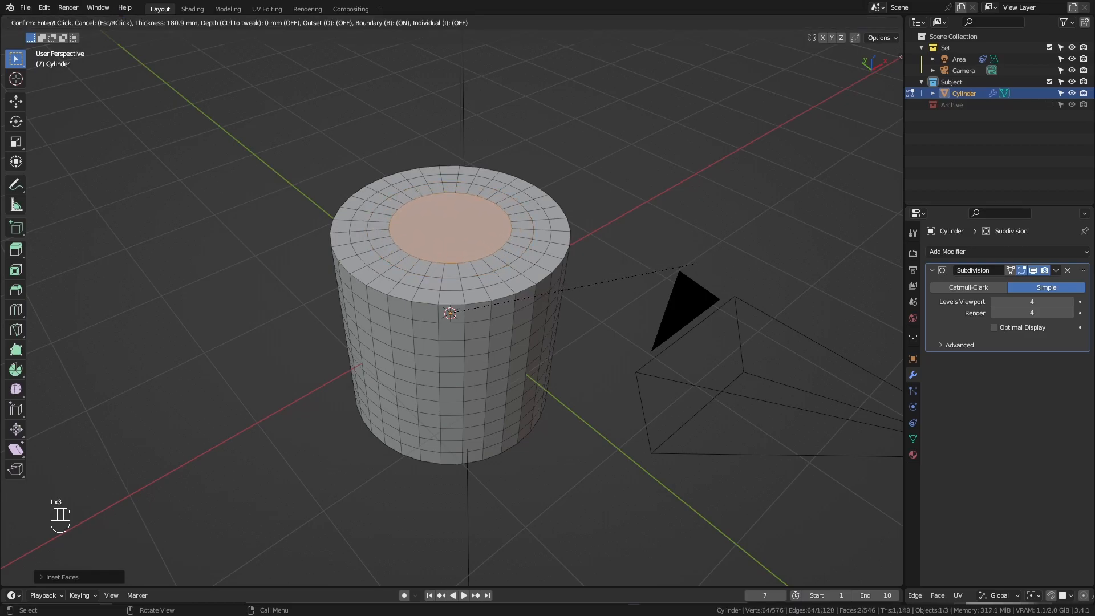
click(696, 261)
key(Tab)
mouse_move(684, 263)
middle_down()
mouse_move(605, 273)
mouse_move(603, 333)
mouse_move(596, 285)
mouse_move(633, 239)
mouse_move(599, 254)
mouse_move(616, 285)
mouse_move(667, 276)
middle_up()
key(shift+z)
scroll(603, 333, up, 5)
scroll(603, 334, down, 5)
key(shift+z)
scroll(633, 239, down, 2)
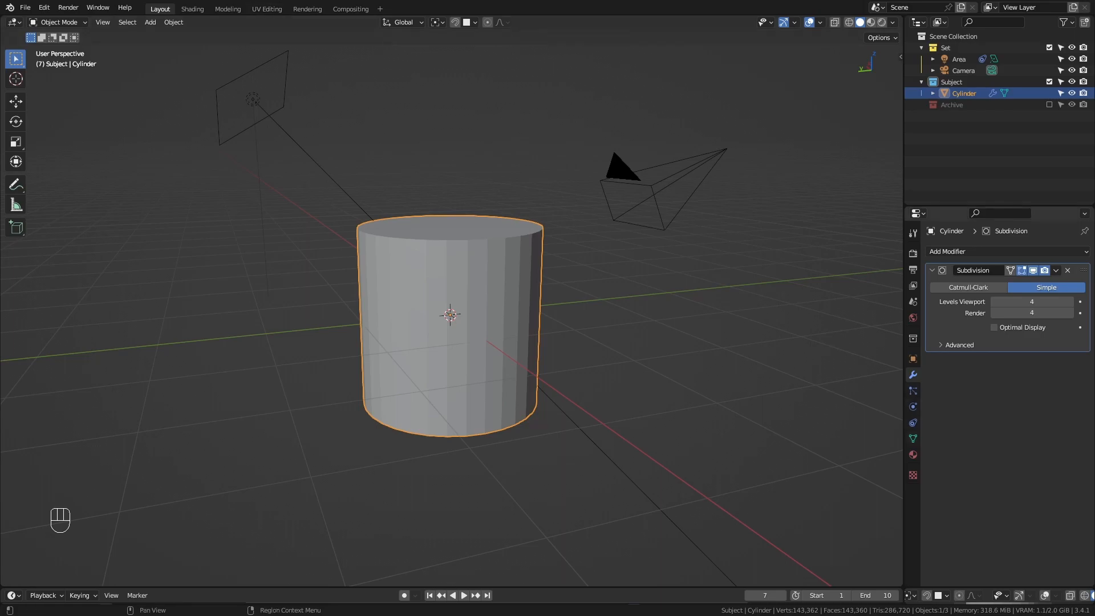
- Add a second material slot to the cylinder and create a new material in it
click(913, 454)
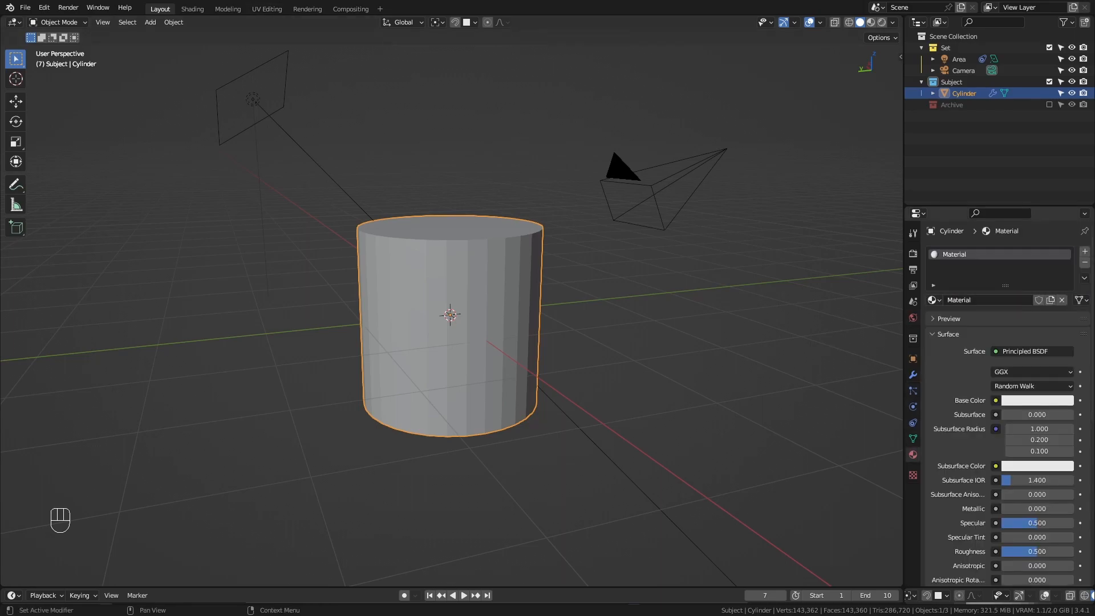
click(1085, 251)
click(1002, 318)
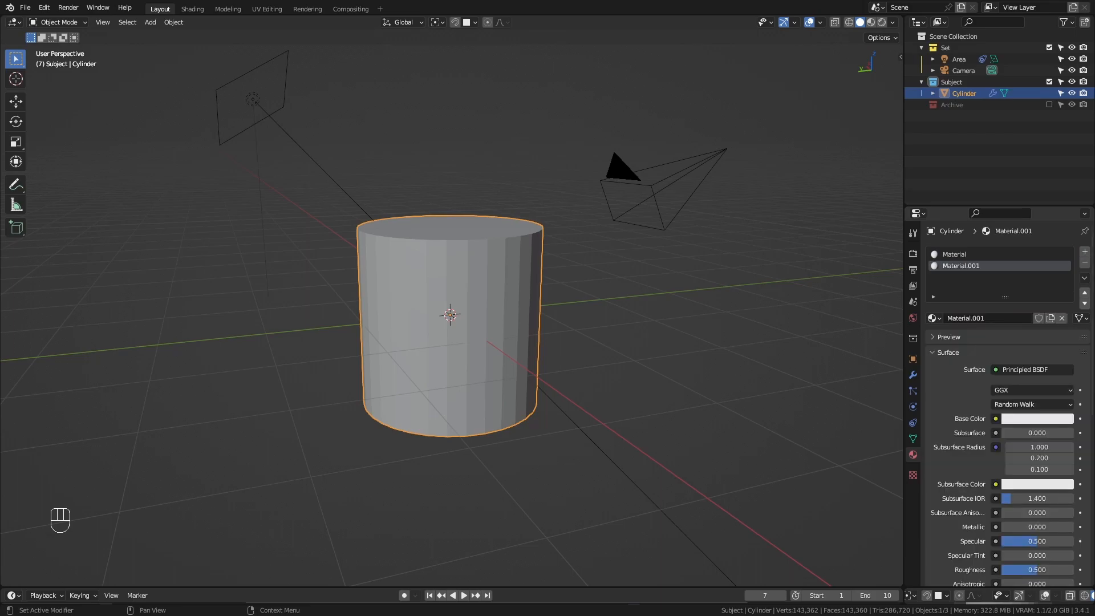
- Select all of the cylinder's side faces from the front in wireframe and assign the first material to them
key(Tab)
key(KP_1)
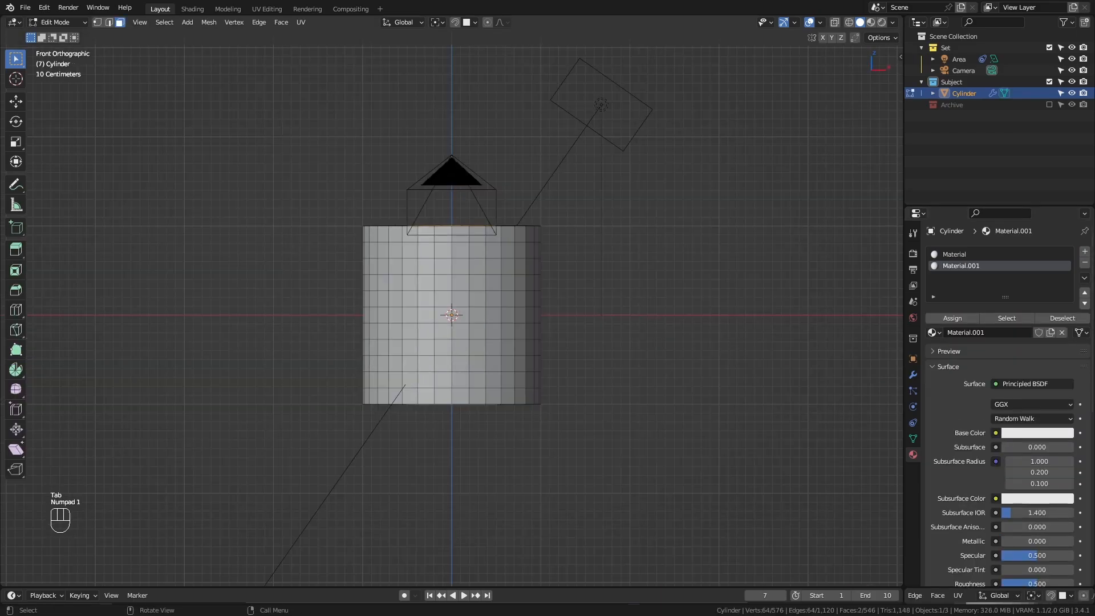
key(shift+z)
drag(304, 229, 581, 402)
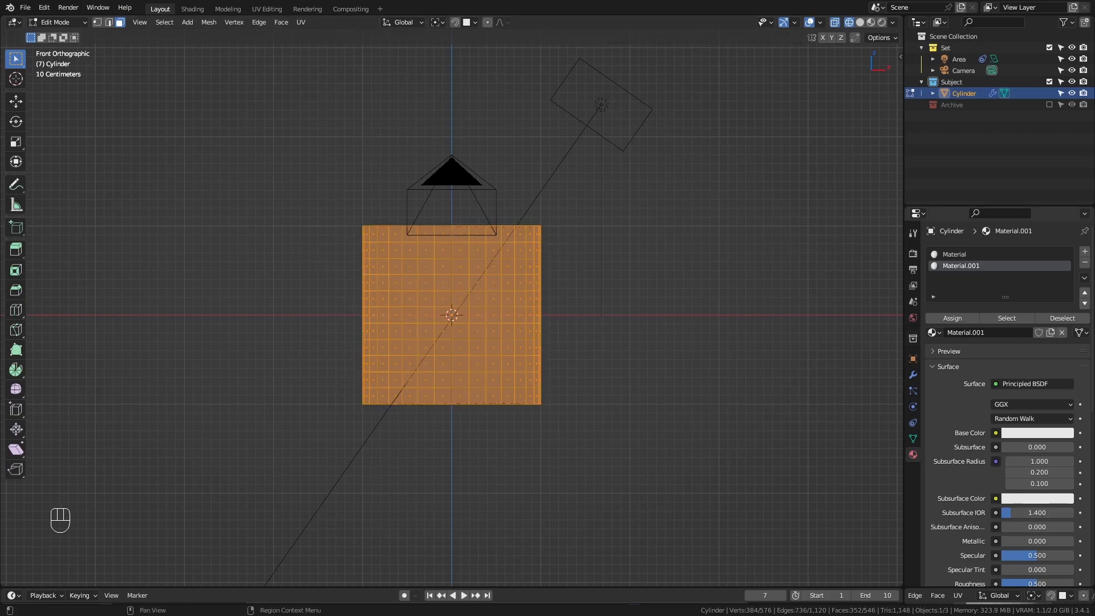
click(964, 254)
click(953, 319)
middle_drag(673, 319, 679, 346)
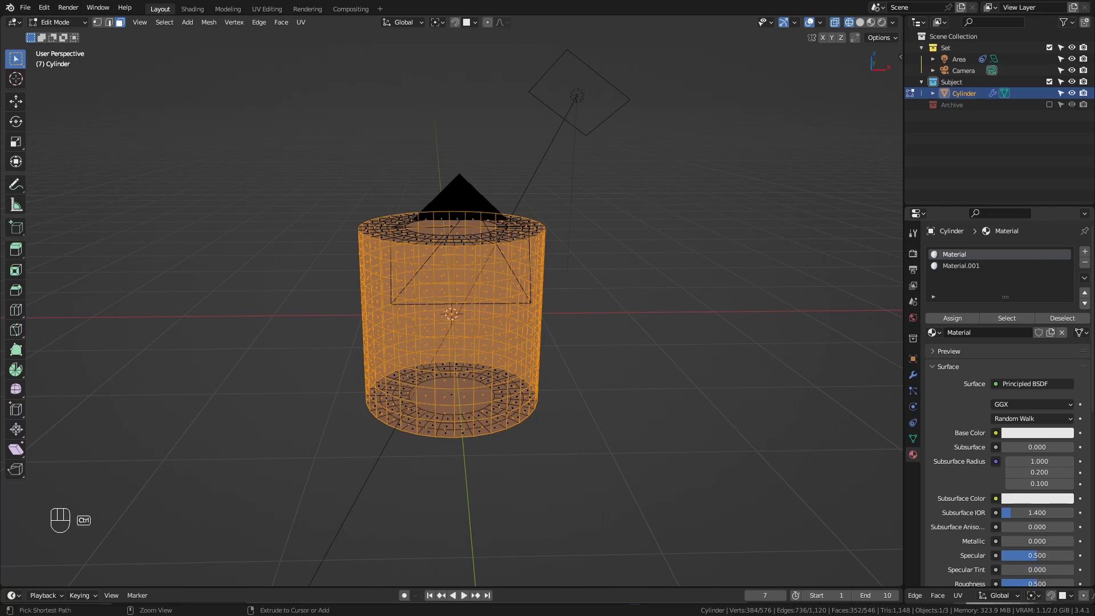
- Invert the selection to the top and bottom cap faces and assign Material.001 to them
key(ctrl+i)
click(964, 266)
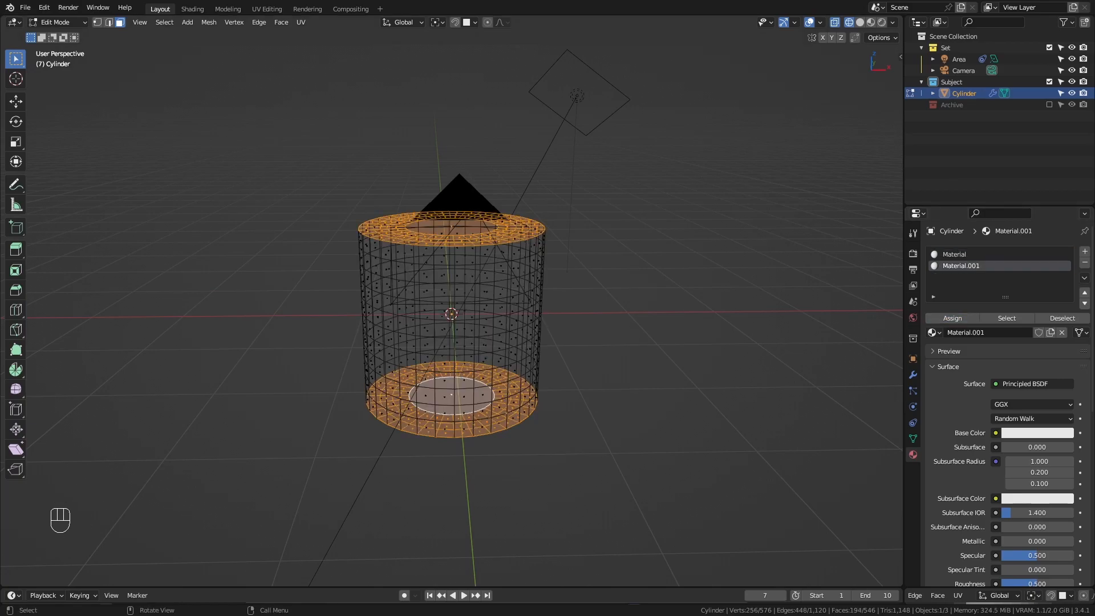
mouse_move(599, 319)
middle_down()
mouse_move(533, 326)
mouse_move(530, 341)
mouse_move(516, 318)
mouse_move(536, 349)
mouse_move(579, 316)
middle_up()
key(Tab)
- Switch to the Shading workspace and preview the cylinder with rendered shading in the small viewport
click(192, 9)
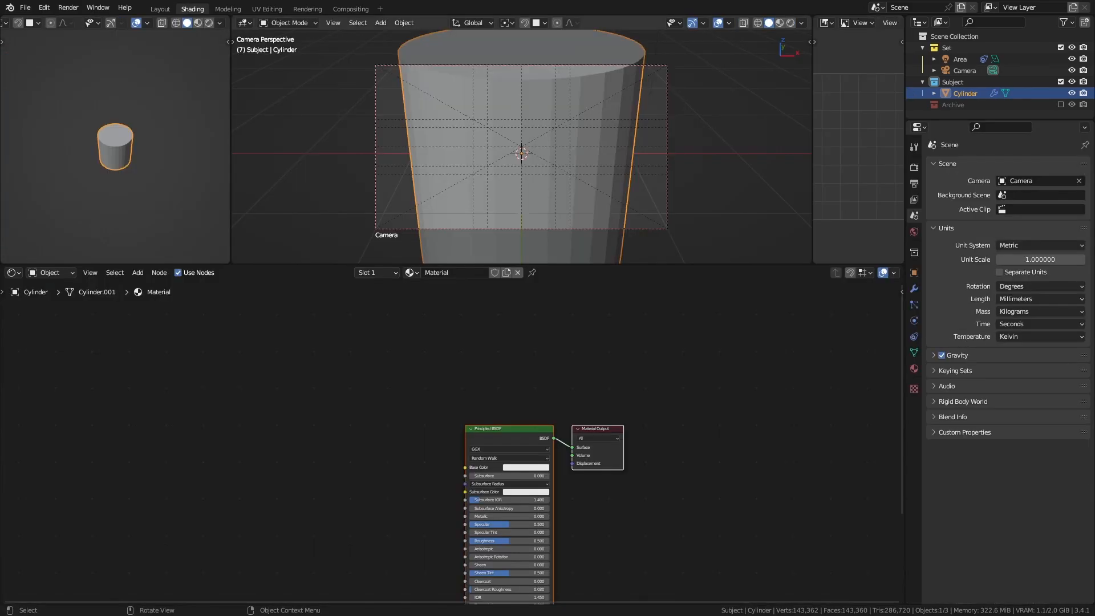
scroll(522, 146, down, 4)
key(z)
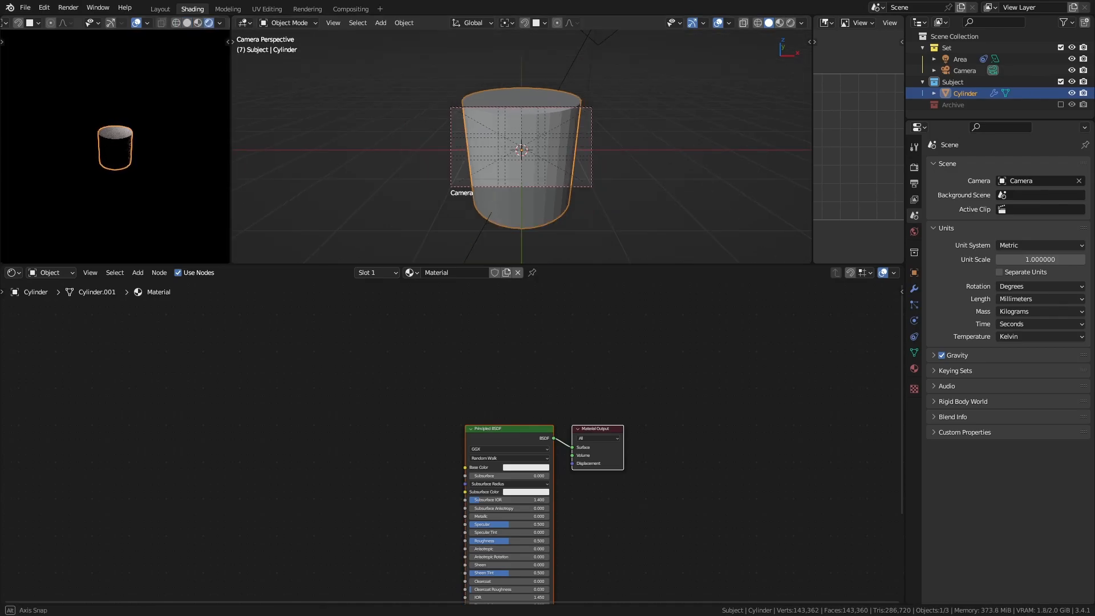
middle_drag(131, 151, 86, 125)
middle_drag(490, 445, 532, 375)
scroll(507, 332, down, 1)
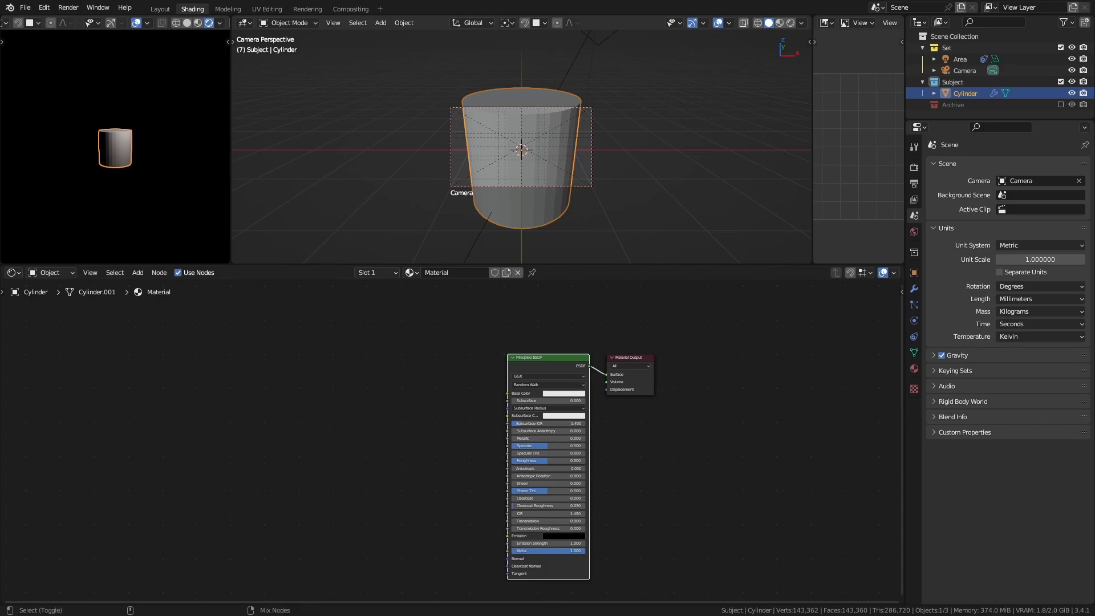
- Use Principled Texture Setup to load bark_willow_disp_4k.png, bark_willow_diff_4k.jpg and bark_willow_rough_4k.exr into the side material
key(ctrl+shift+t)
click(200, 293)
double_click(337, 171)
double_click(323, 170)
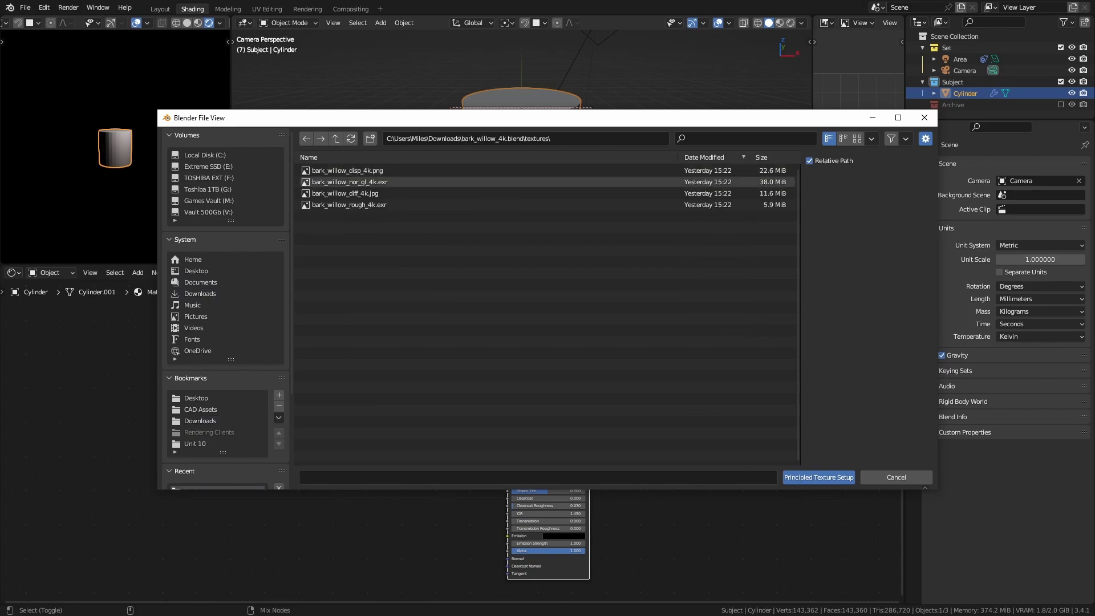
click(858, 139)
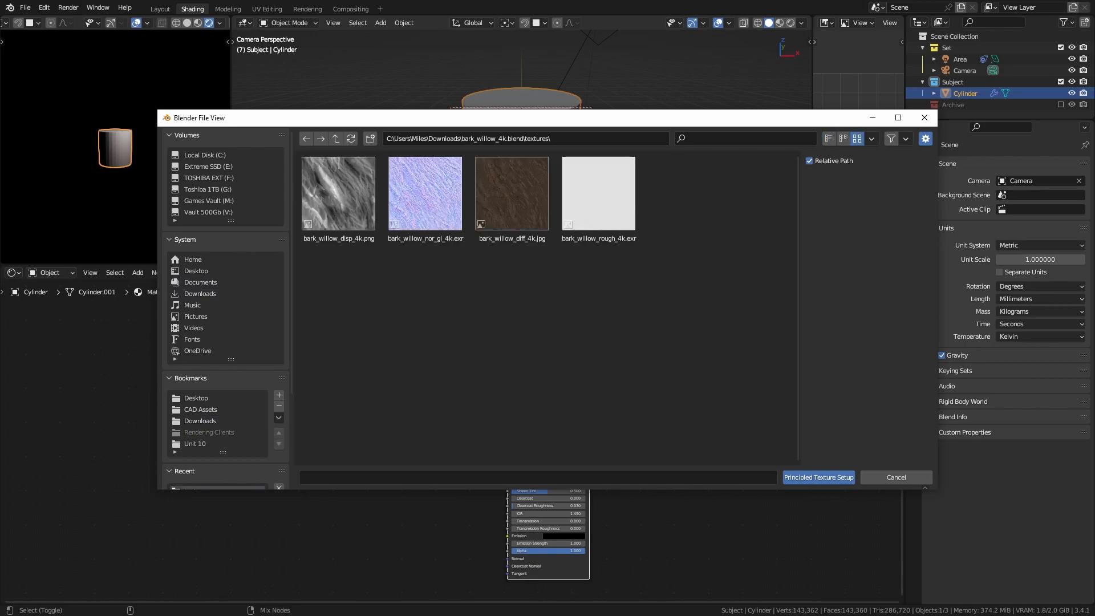
click(339, 200)
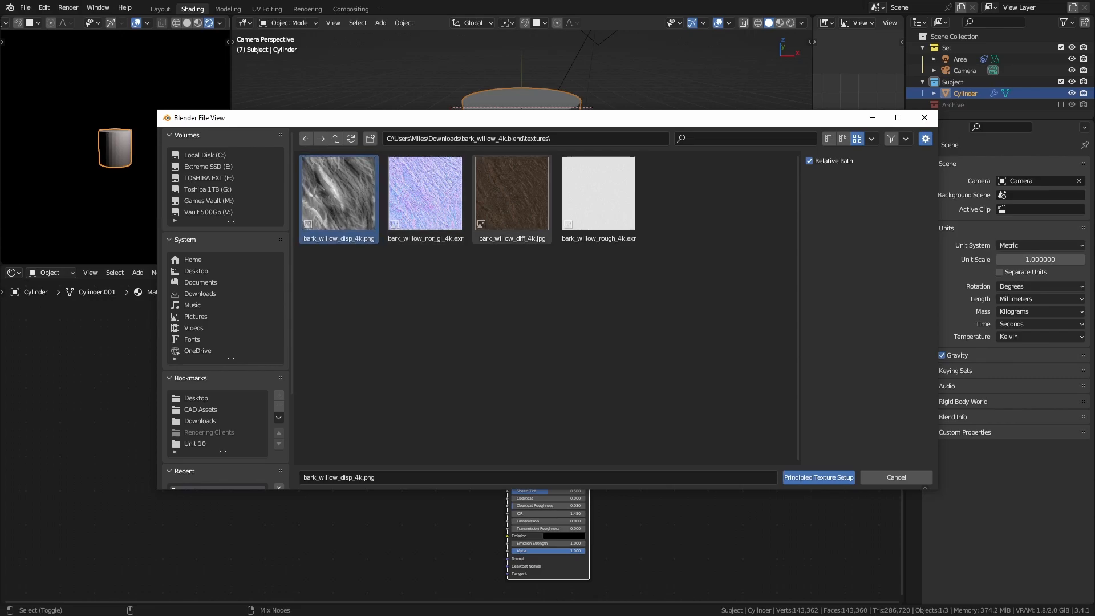
ctrl+click(513, 200)
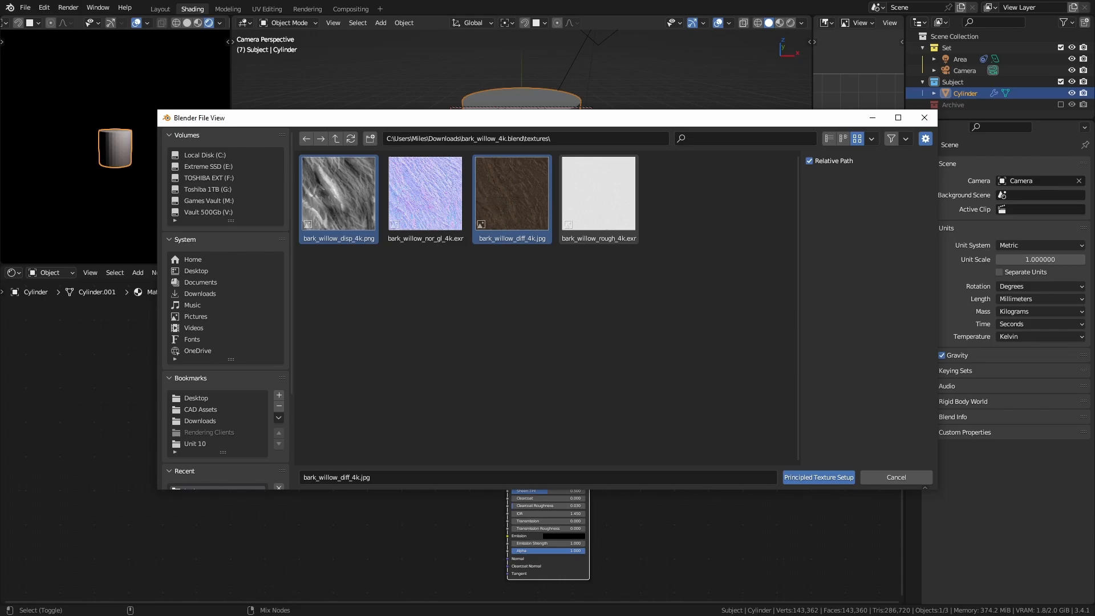
ctrl+click(598, 197)
click(818, 477)
- Switch the side material's surface displacement method to real mesh displacement in its settings
middle_drag(685, 410, 628, 301)
scroll(115, 149, up, 3)
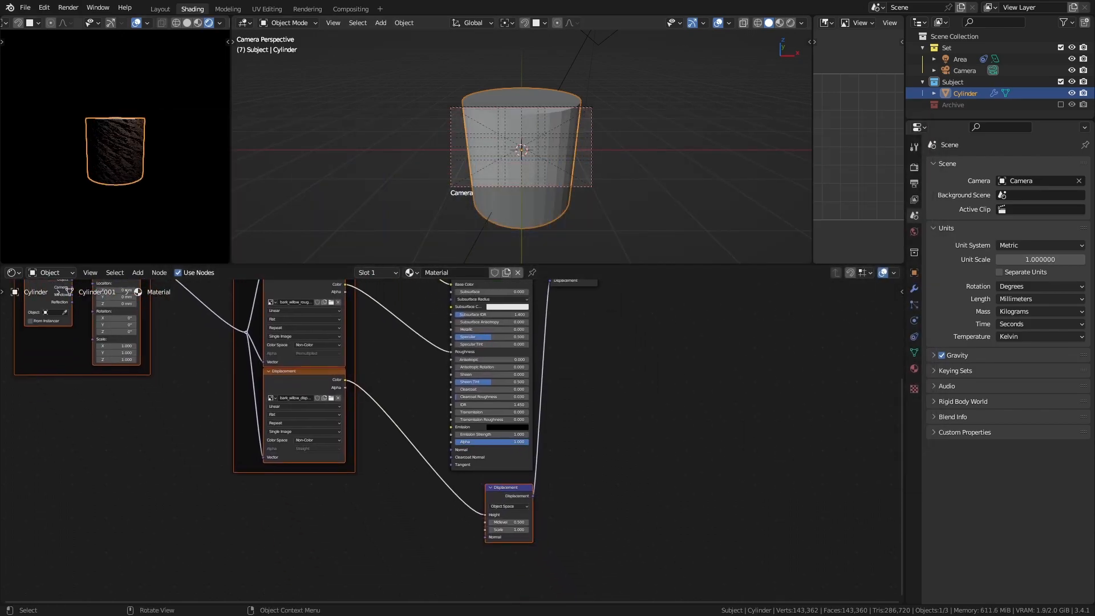
scroll(115, 150, down, 2)
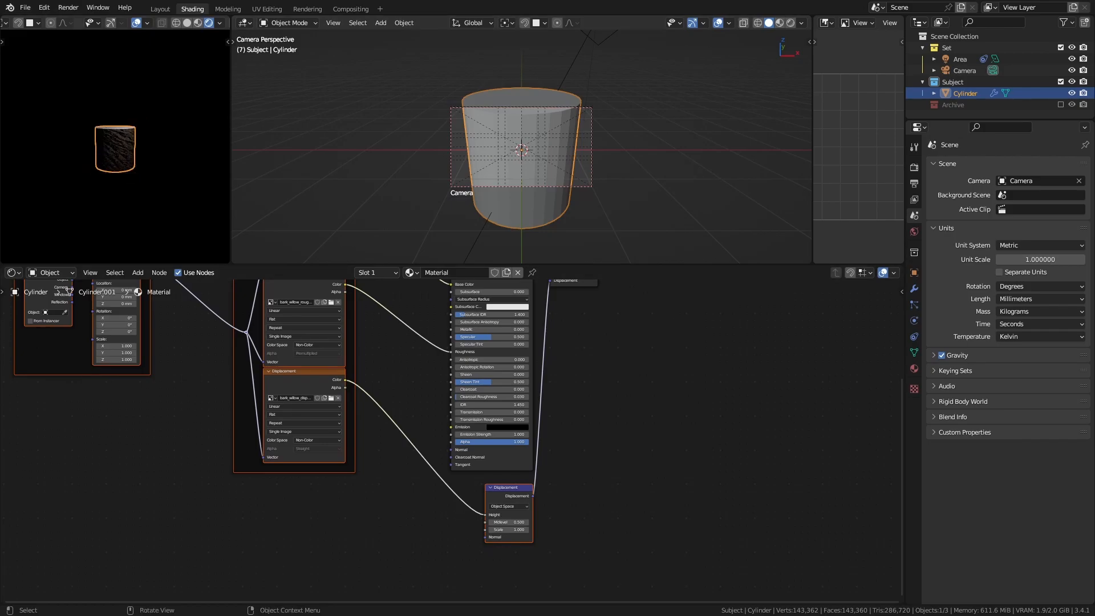
key(n)
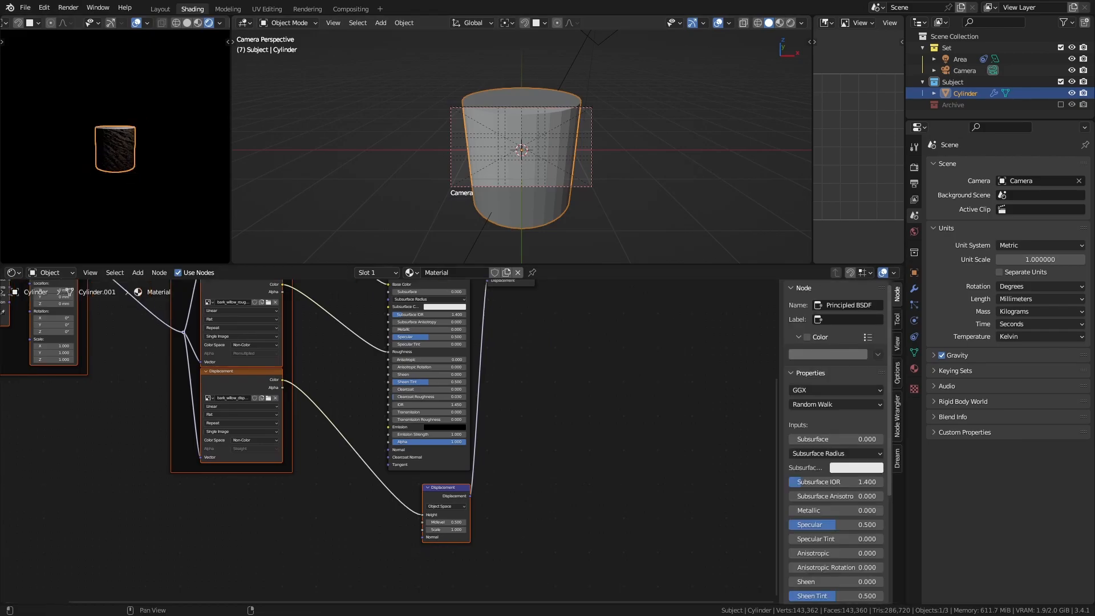
click(897, 373)
click(808, 288)
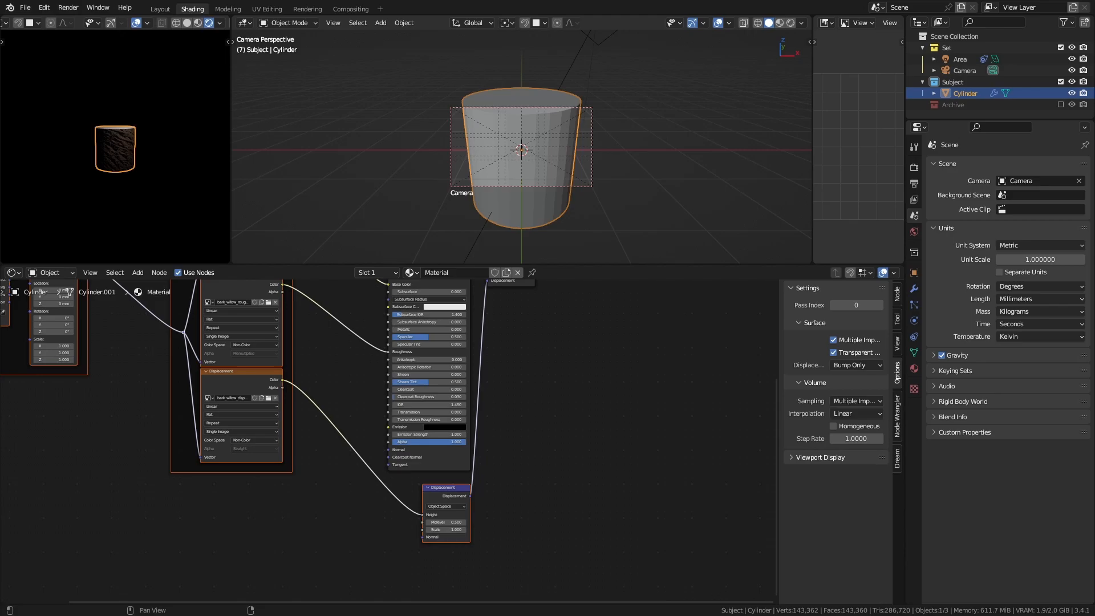
click(856, 365)
click(867, 403)
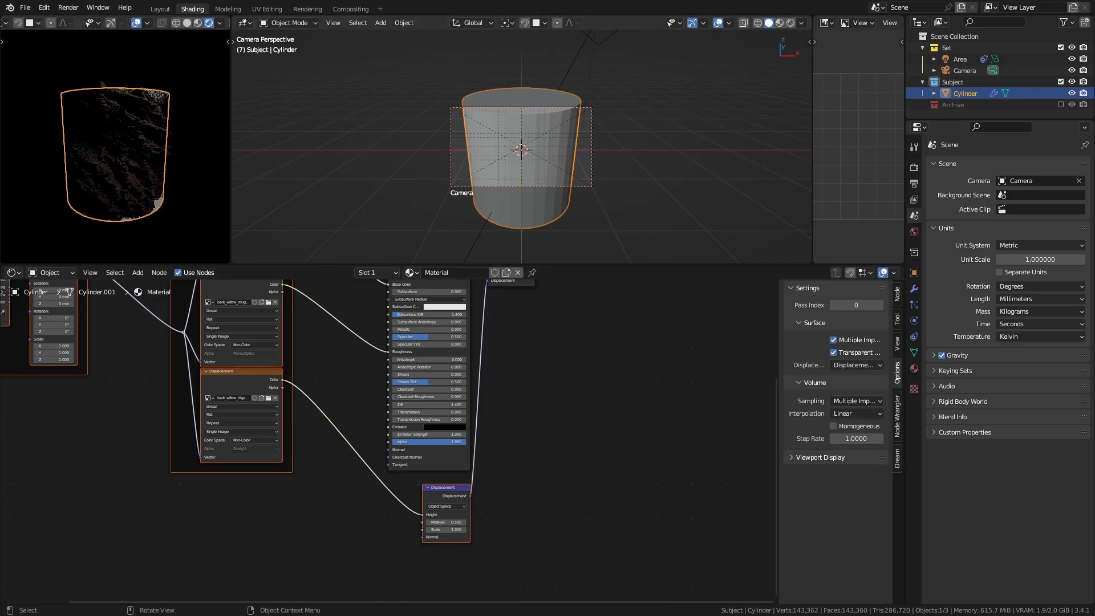
- Set the Displacement node's scale to 0.300
middle_drag(122, 145, 150, 150)
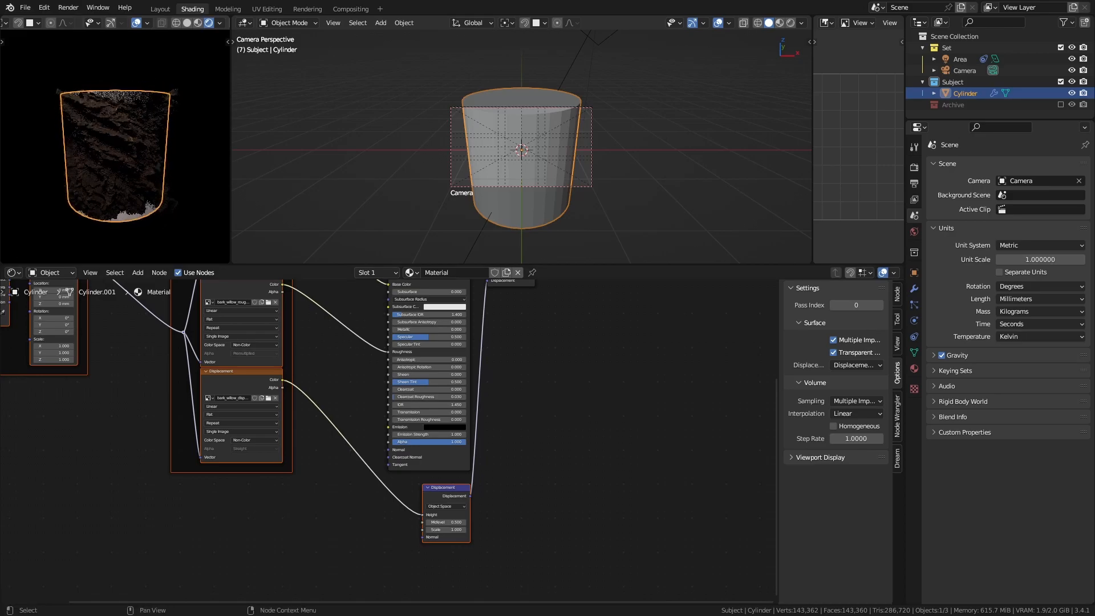
scroll(411, 565, up, 3)
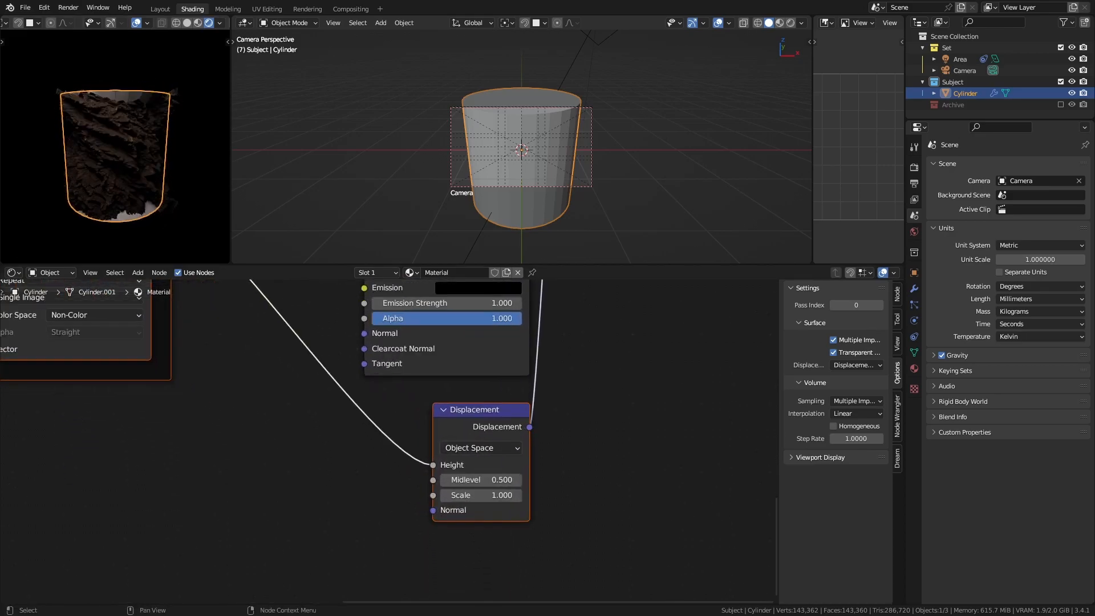
drag(483, 496, 450, 495)
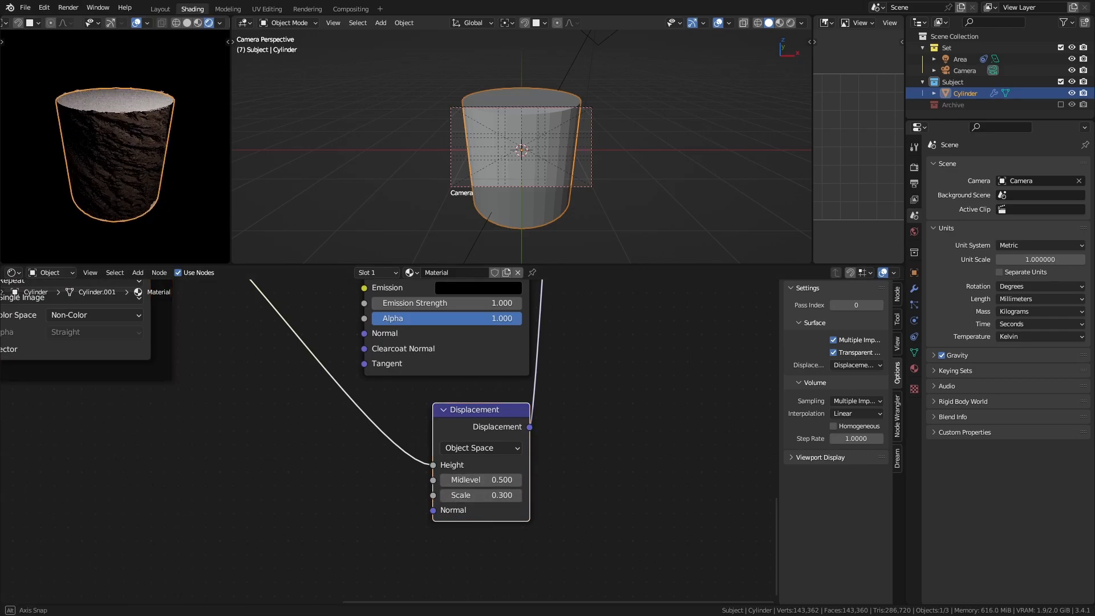
- Select the cylinder's bottom cap in Edit Mode by growing from its centre face, and try scaling it outward
key(Tab)
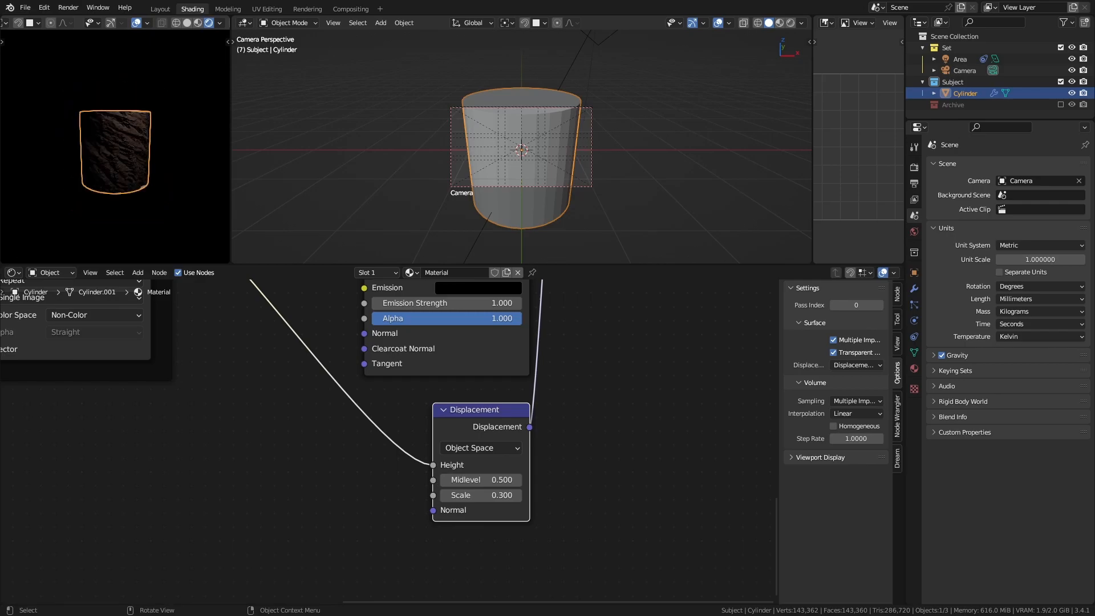
middle_drag(115, 177, 115, 121)
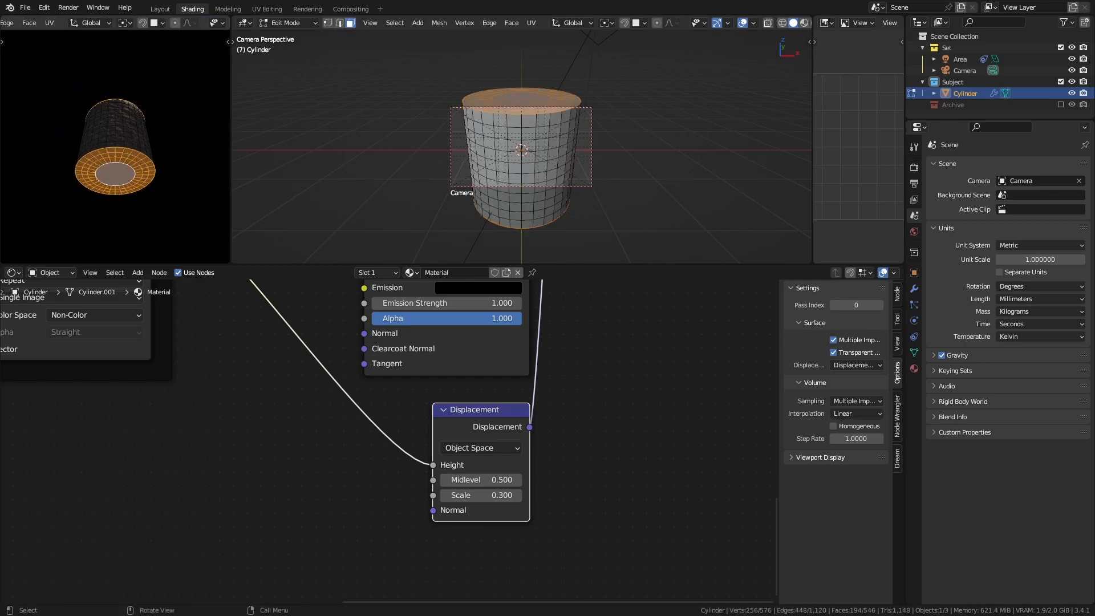
click(115, 174)
key(ctrl+KP_Add)
key(ctrl+KP_Add)
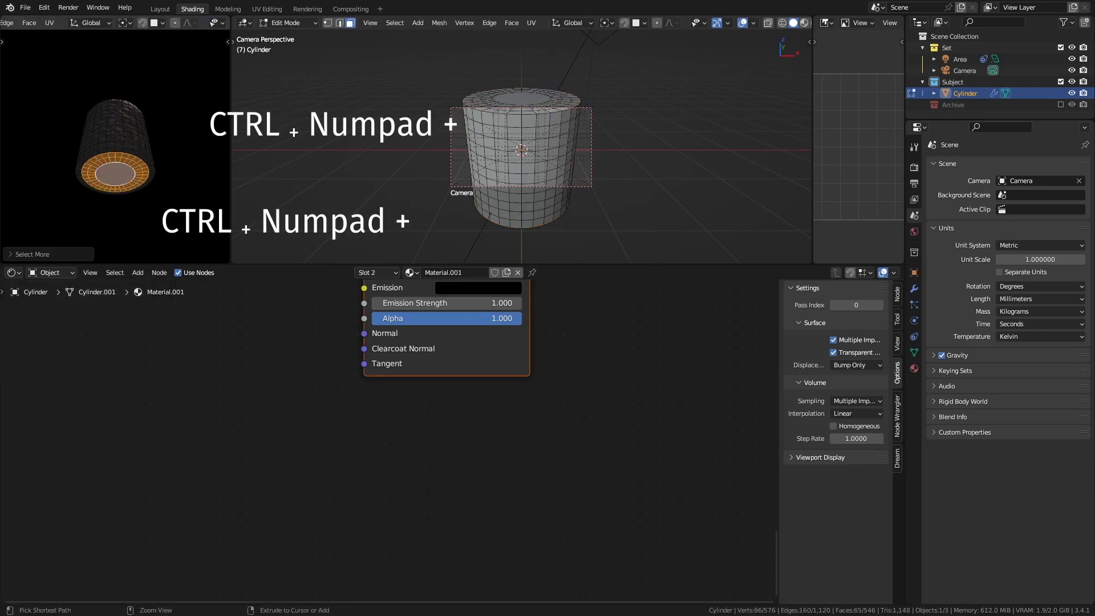
key(ctrl+KP_Add)
middle_drag(115, 136, 116, 181)
key(s)
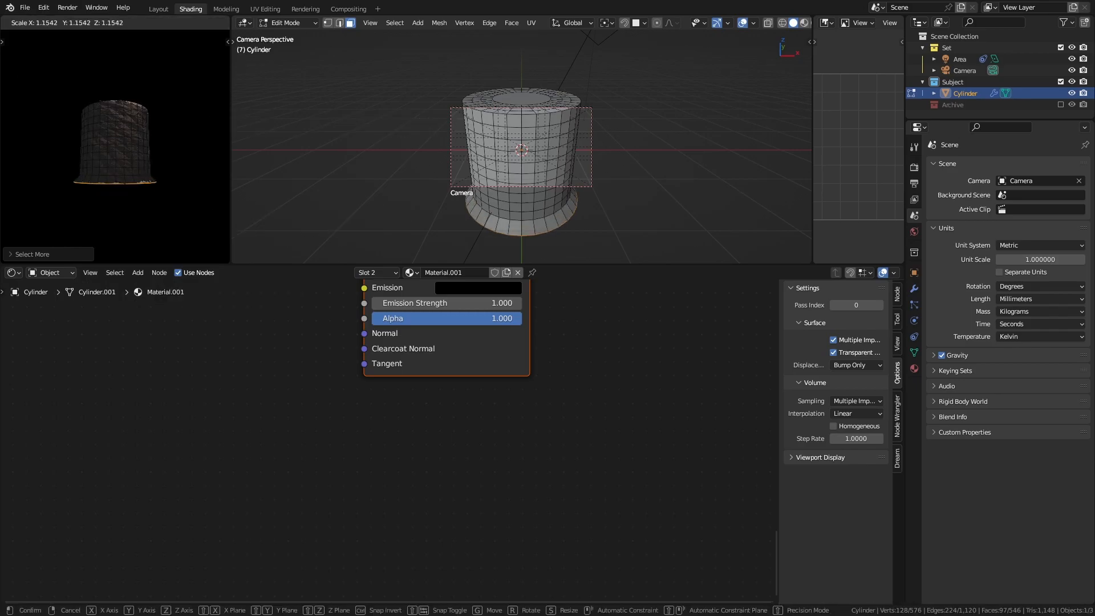
key(Escape)
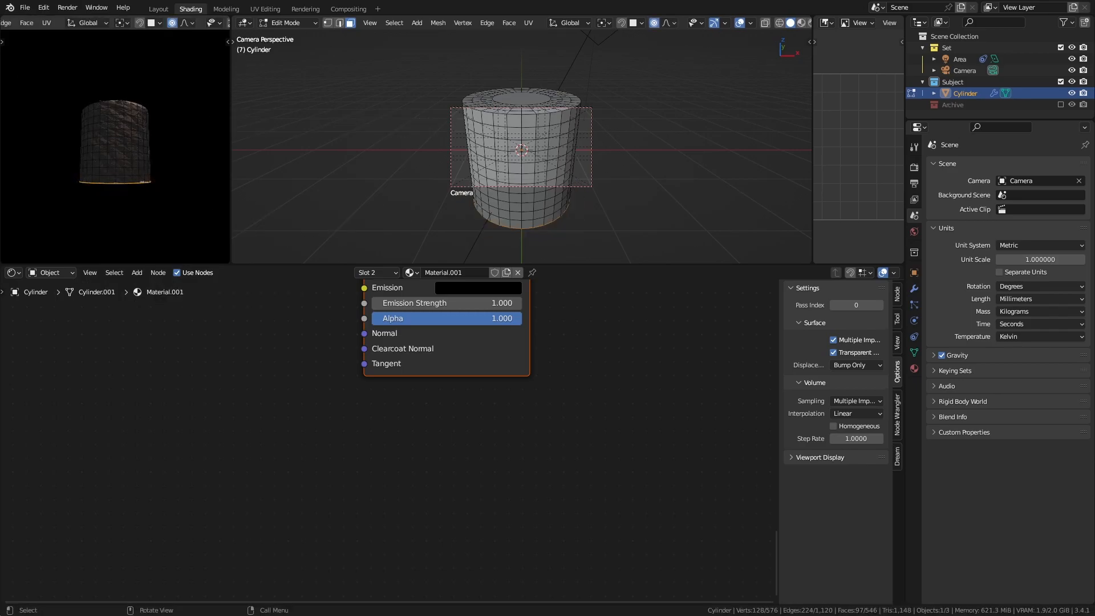
- Flare the trunk's base by scaling the bottom cap about 1.44 times with proportional editing and Sharp falloff
key(s)
scroll(115, 181, down, 12)
key(Escape)
click(185, 22)
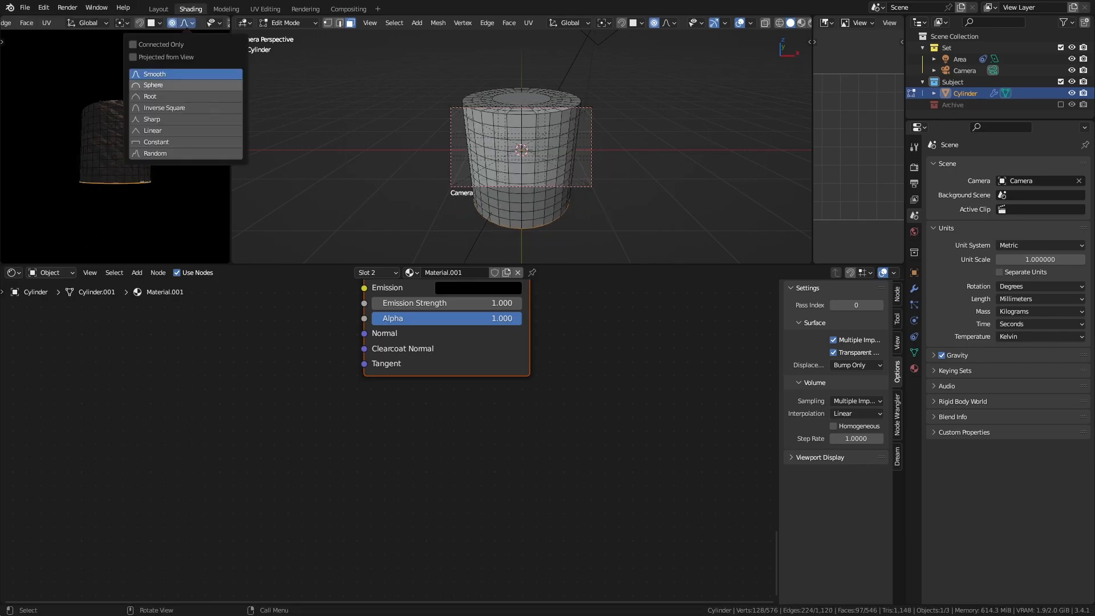
click(152, 119)
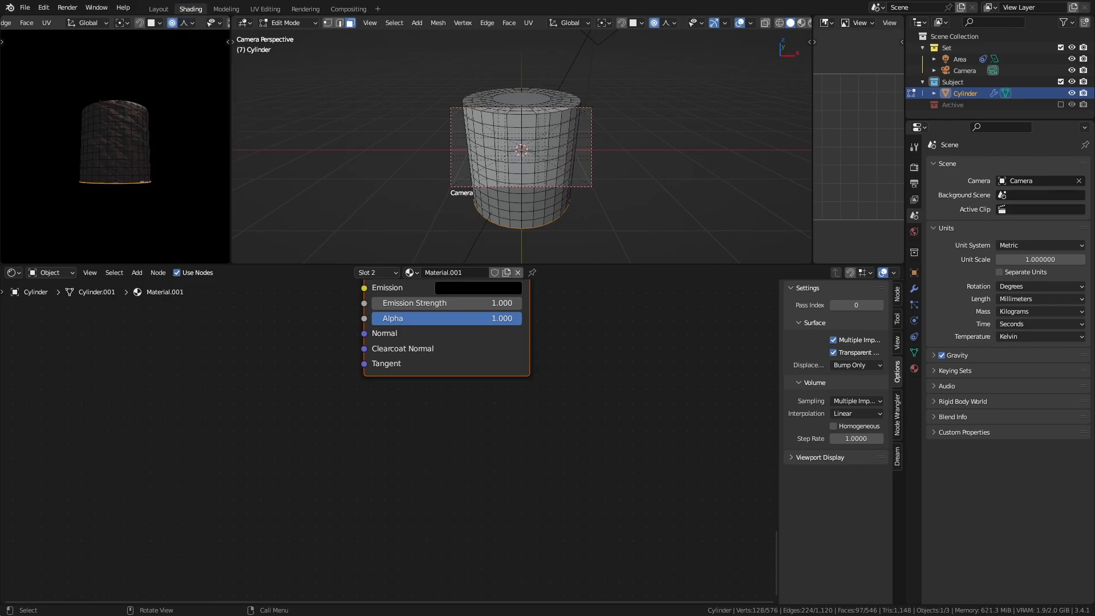
key(s)
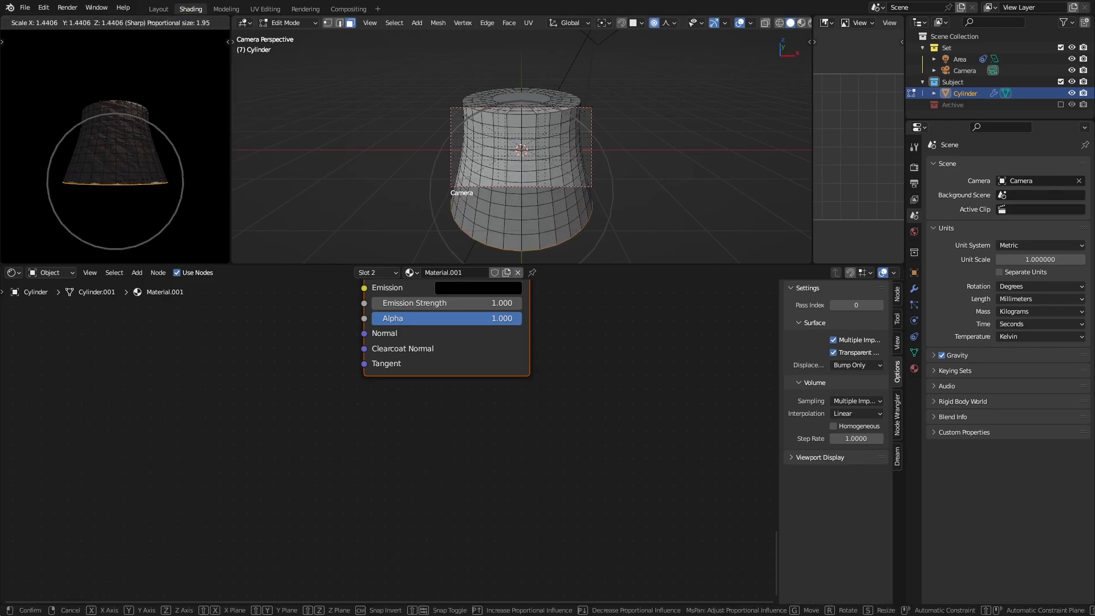
key(Return)
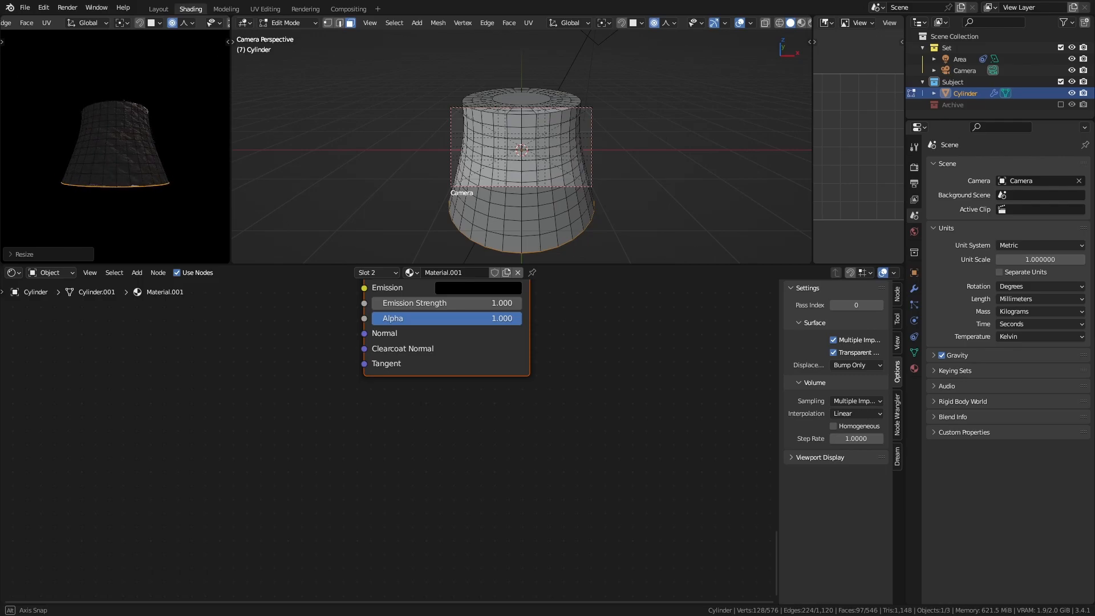
- Inspect the displaced bark on the flared trunk in Object Mode, and undo the base scaling
key(Tab)
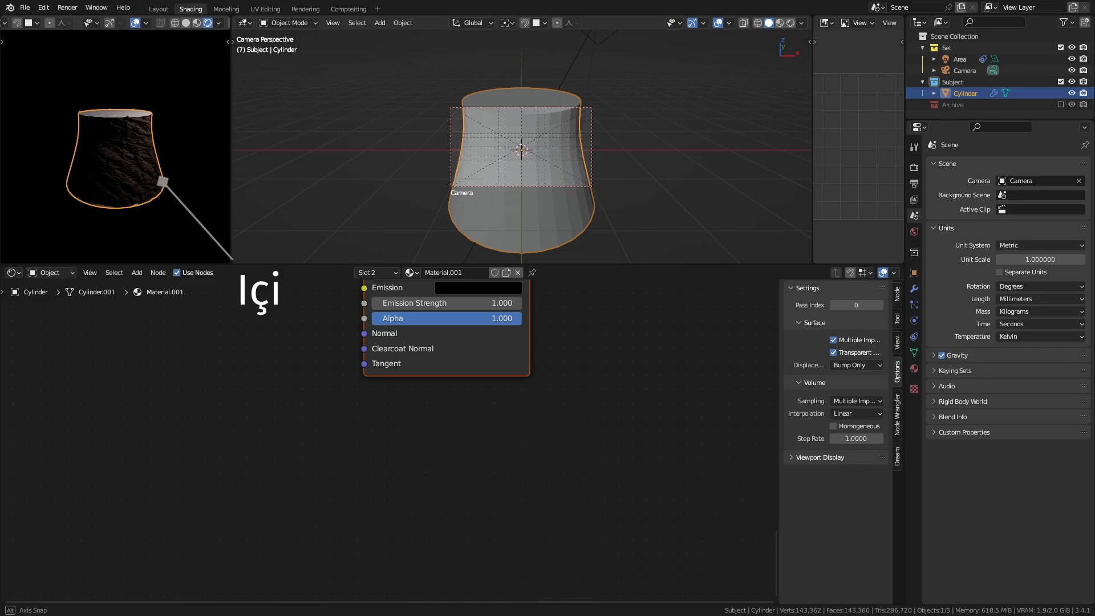
scroll(388, 441, down, 2)
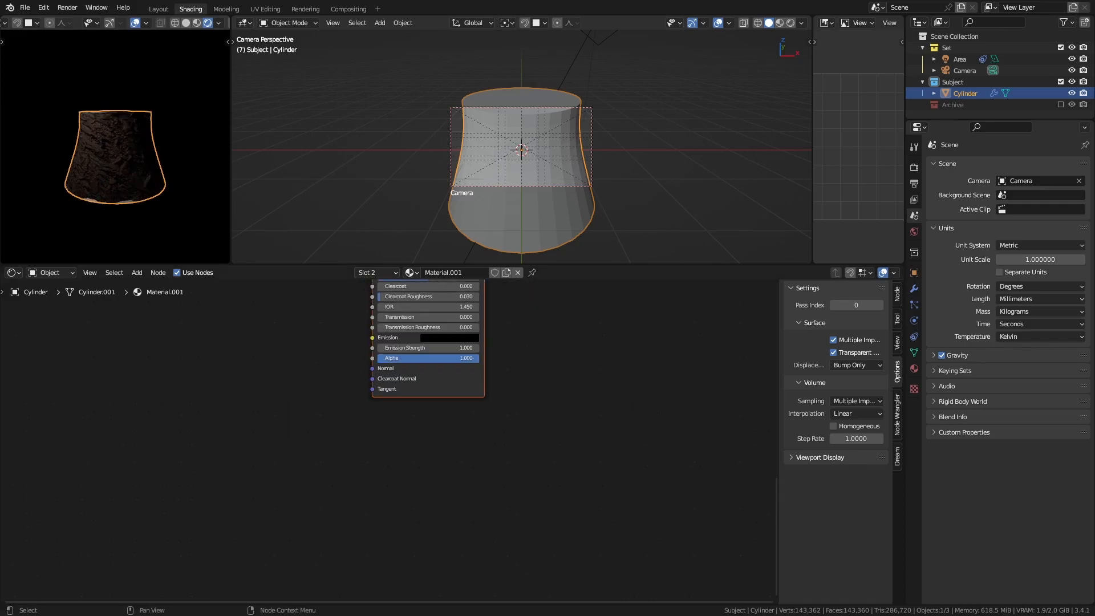
key(Tab)
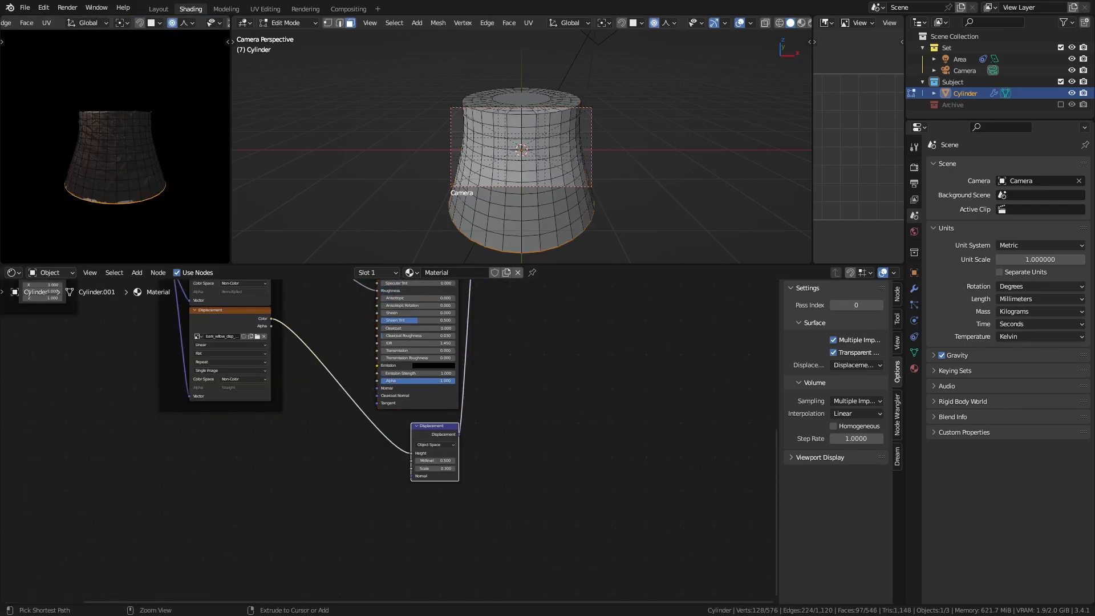
key(Tab)
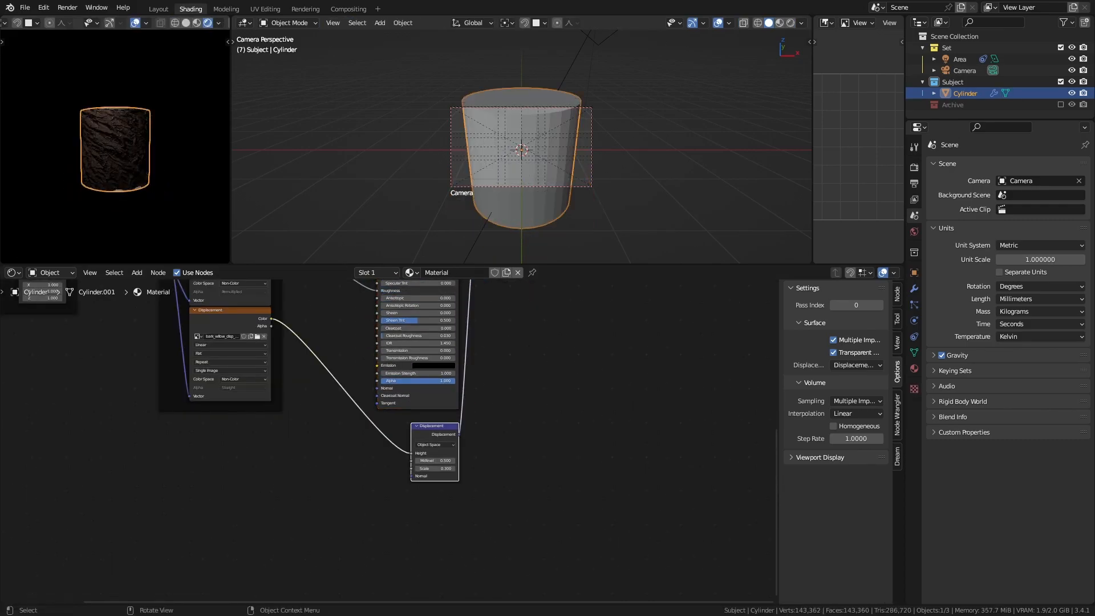
- Cut the side material's Displacement node links to the displacement texture and the Material Output
middle_drag(419, 336, 481, 471)
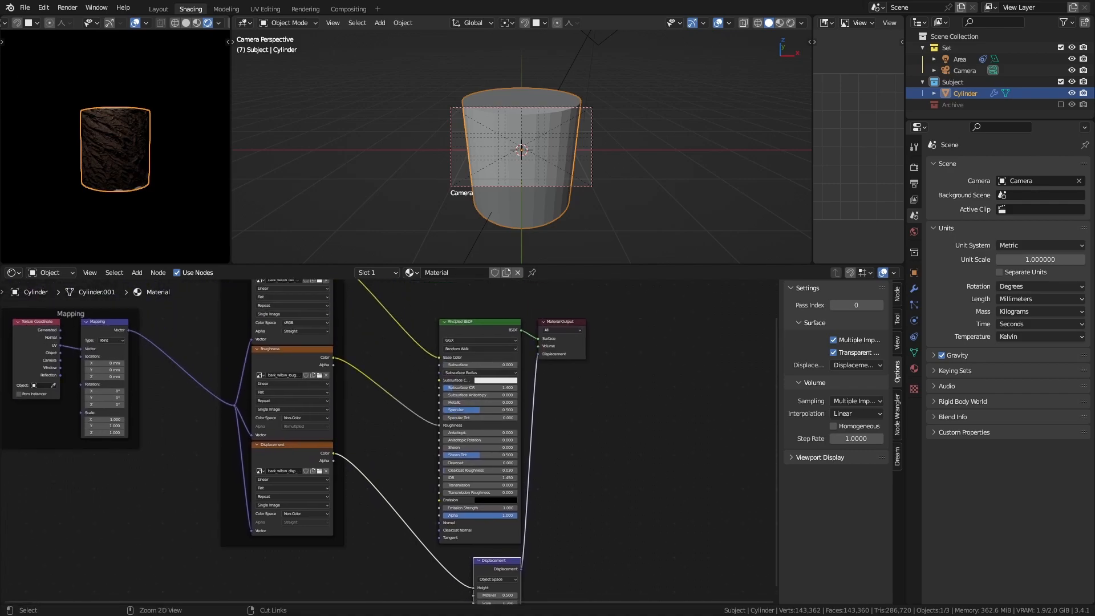
ctrl+right_drag(391, 456, 392, 556)
middle_drag(392, 556, 321, 491)
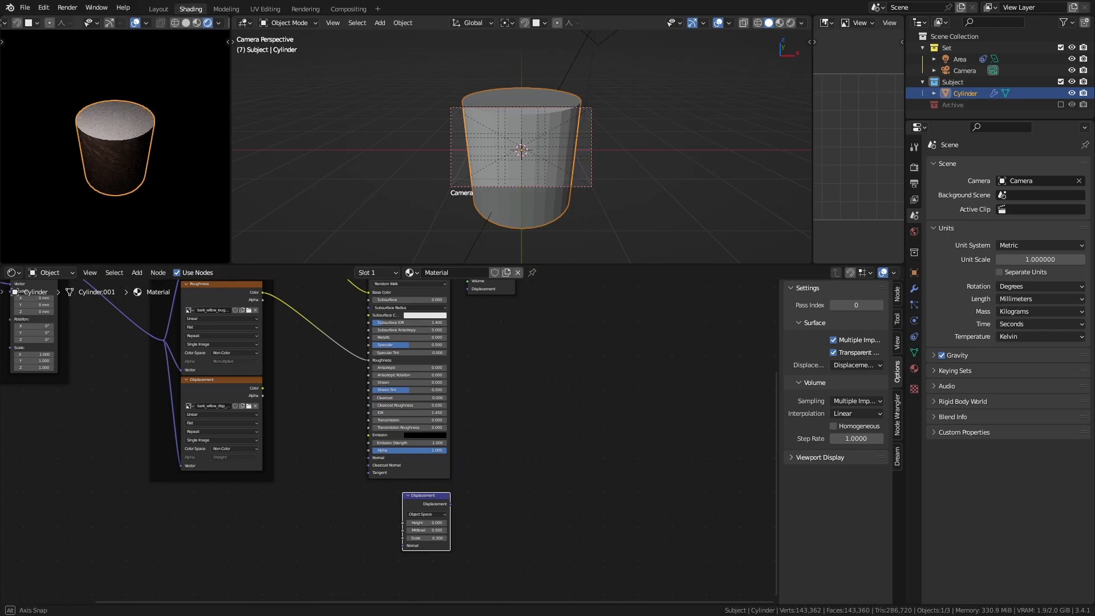
- Switch the main 3D viewport to wireframe shading
key(shift+z)
middle_drag(531, 148, 477, 157)
scroll(476, 157, down, 2)
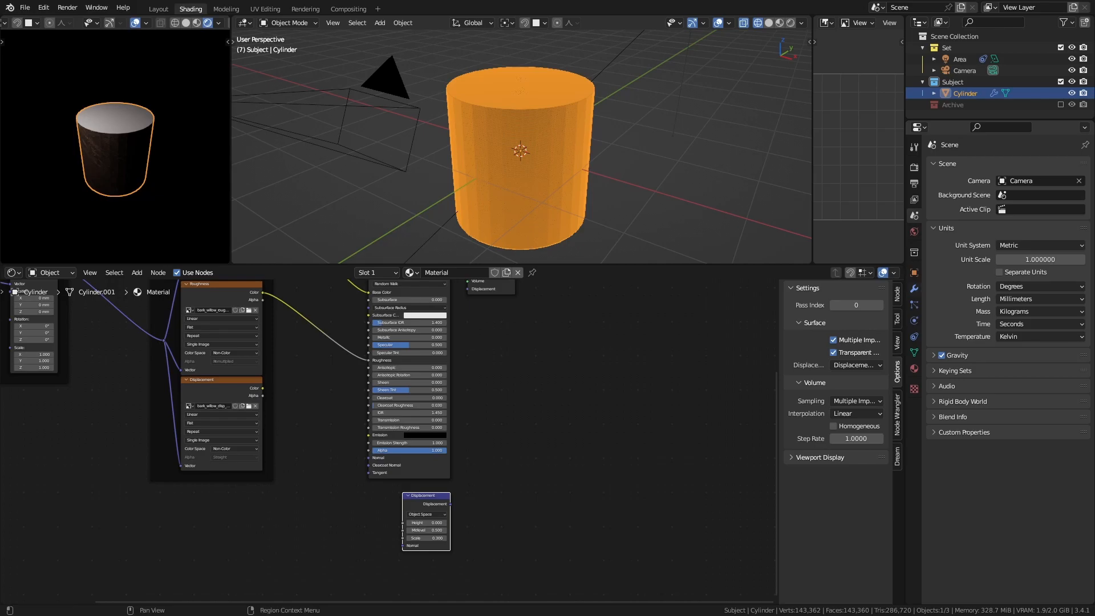
- Add a Displace modifier to the cylinder after its Subdivision modifier
click(914, 370)
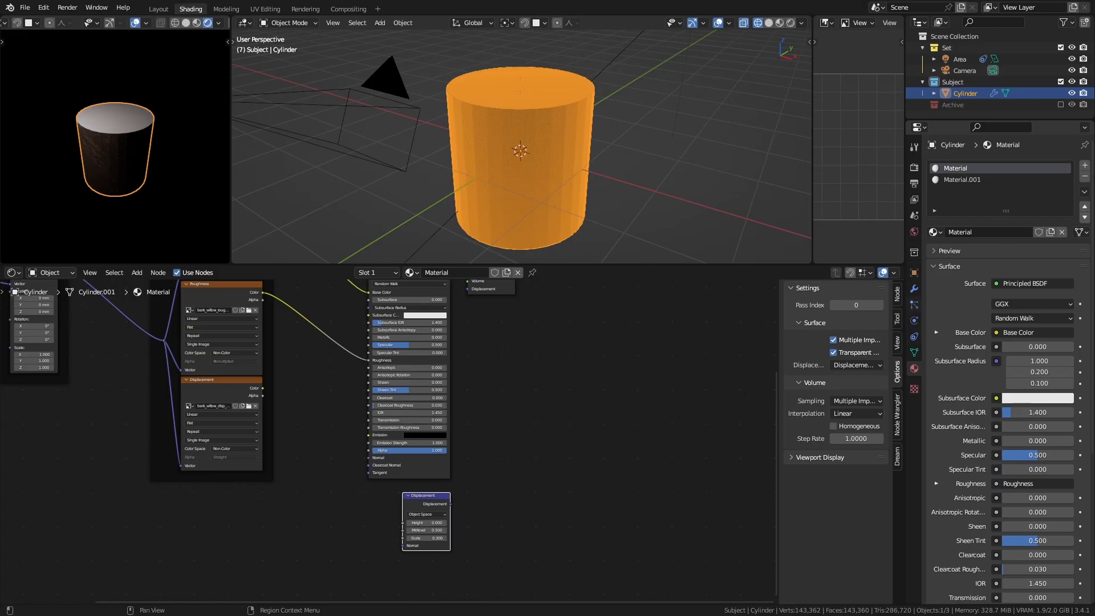
click(915, 274)
click(1006, 165)
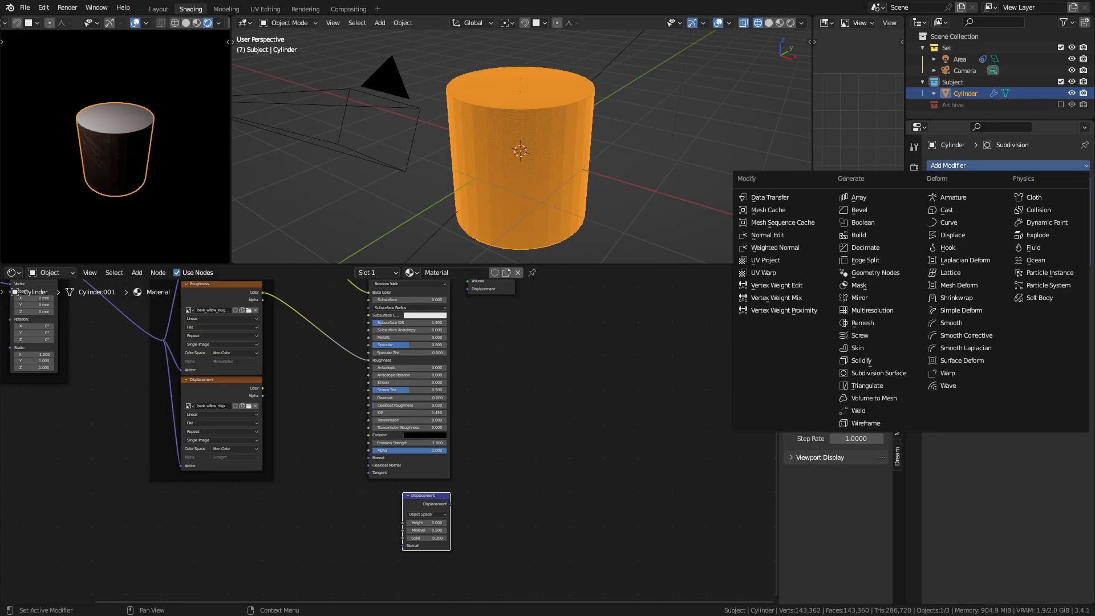
click(964, 234)
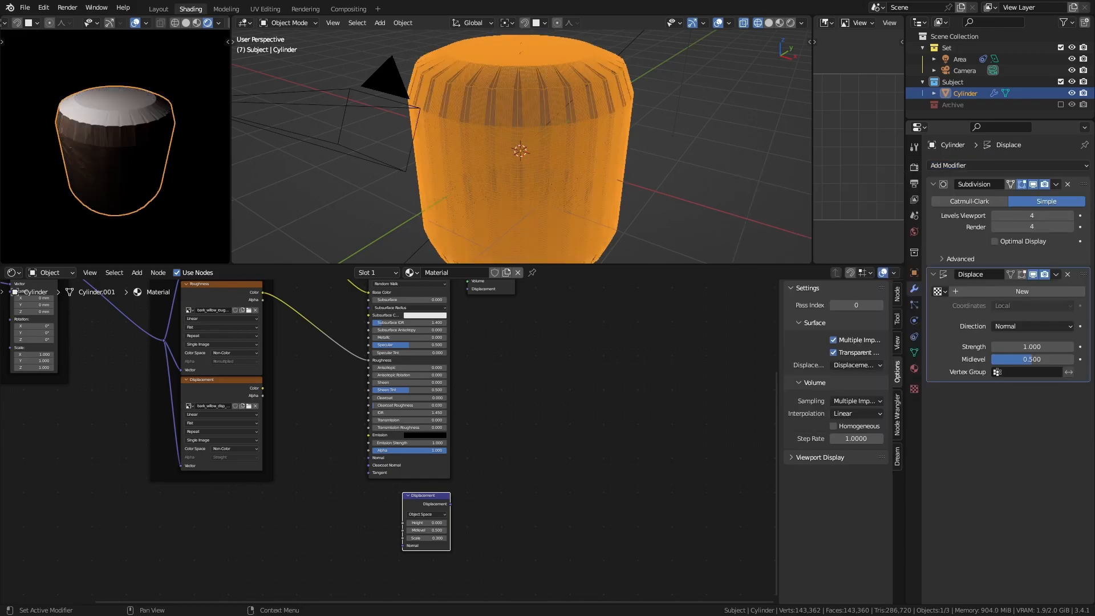
middle_drag(724, 177, 662, 172)
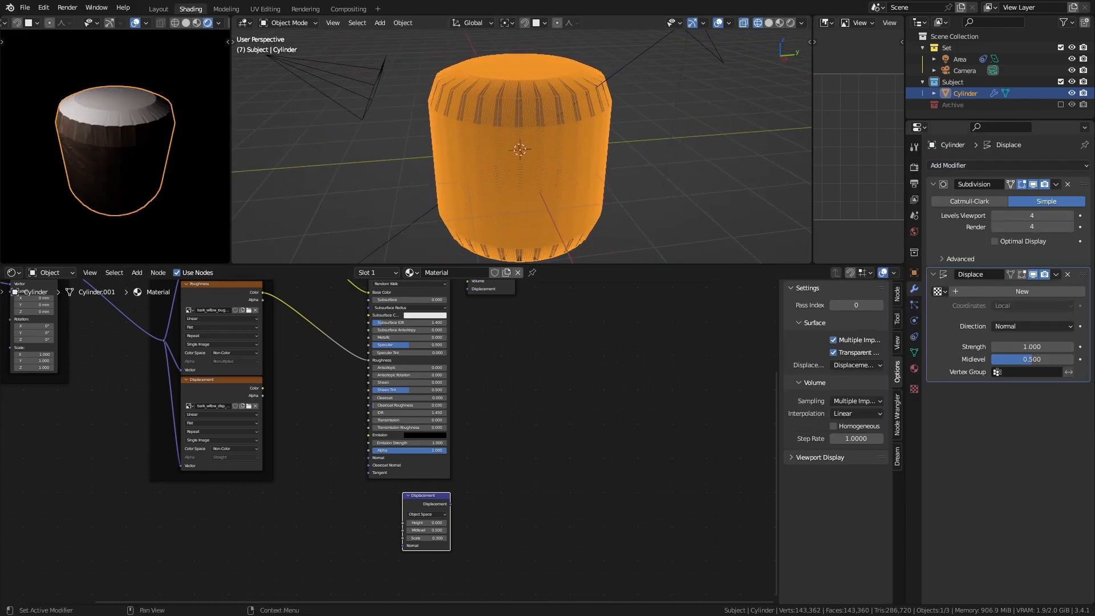
- Create a new texture for the Displace modifier and assign the already loaded bark_willow_disp_4k.png as its image
click(1022, 292)
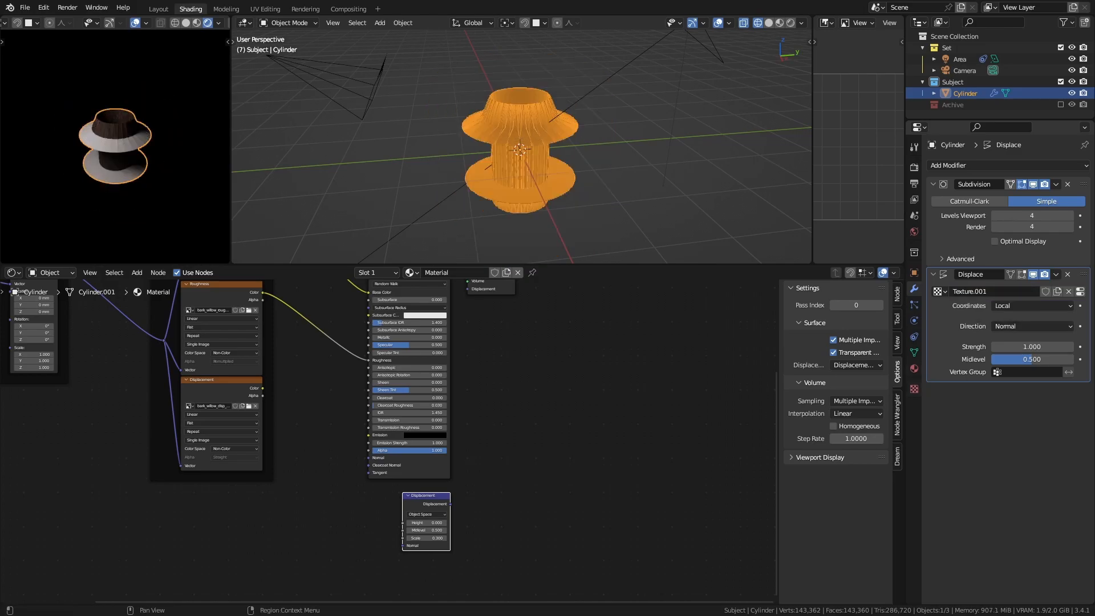
click(914, 389)
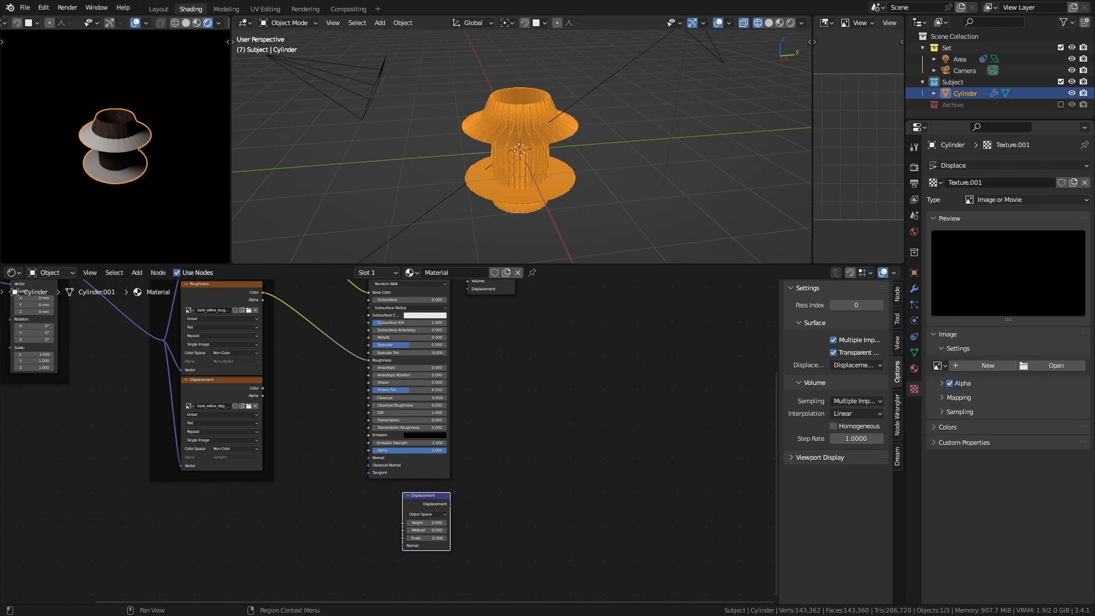
click(940, 366)
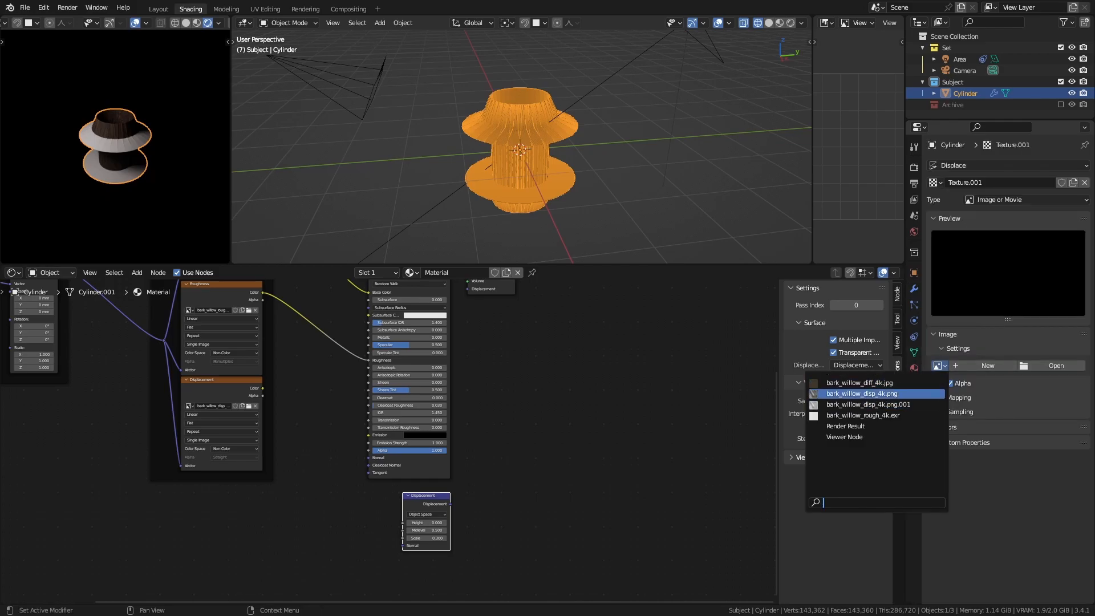
click(861, 394)
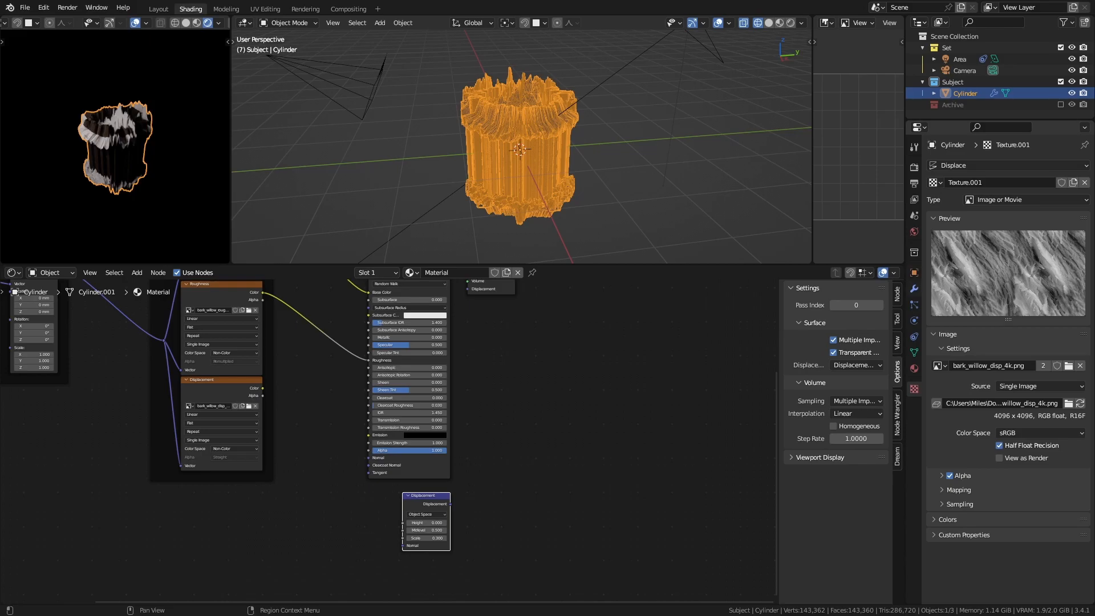
- Set the Displace modifier's texture coordinates to UV and its strength to 0.600
click(914, 289)
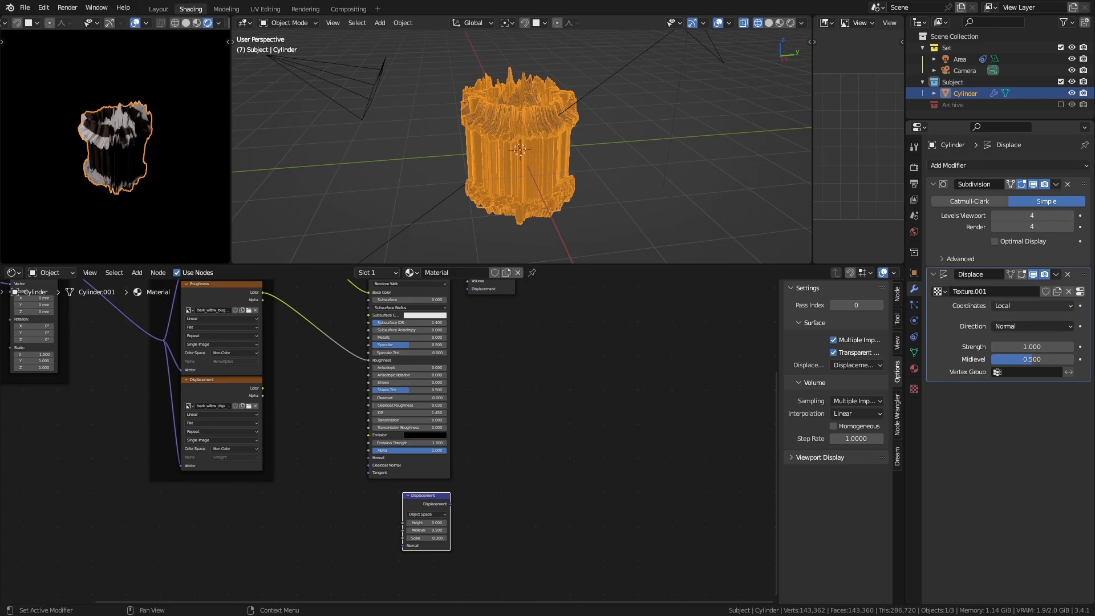
click(1031, 307)
click(1027, 357)
middle_drag(673, 177, 599, 182)
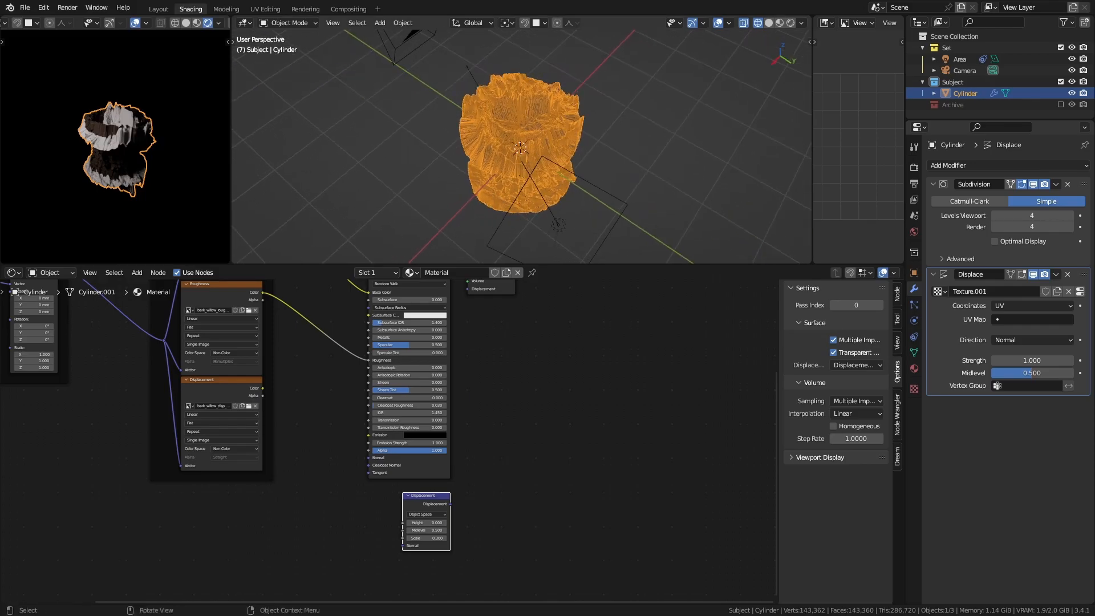
middle_drag(599, 183, 603, 143)
mouse_move(1033, 361)
mouse_down()
mouse_move(995, 361)
mouse_move(1025, 360)
mouse_up()
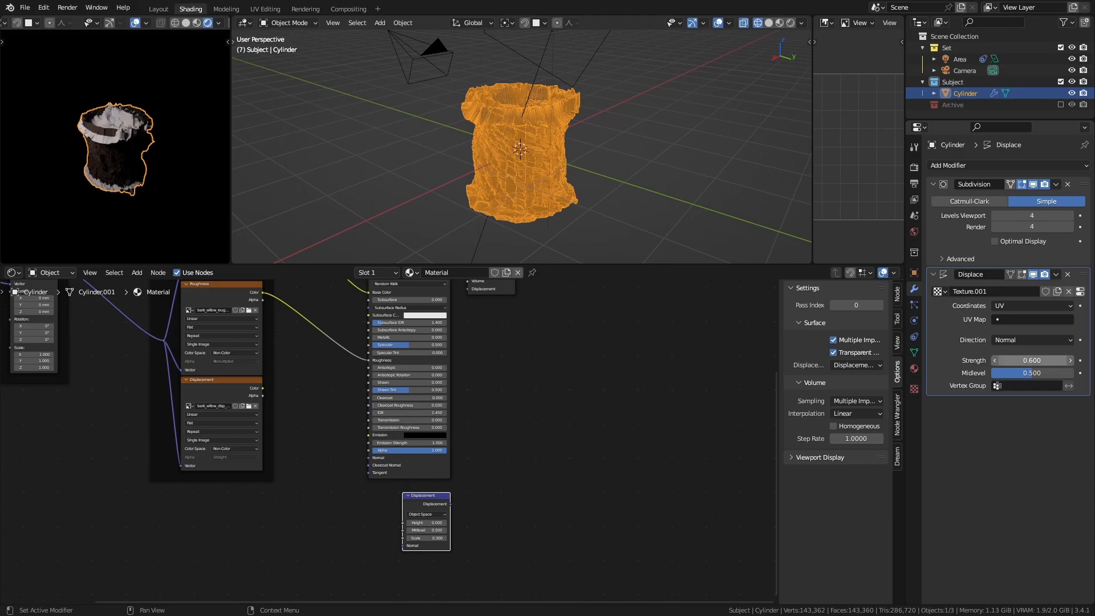
middle_drag(599, 166, 653, 192)
scroll(519, 149, up, 3)
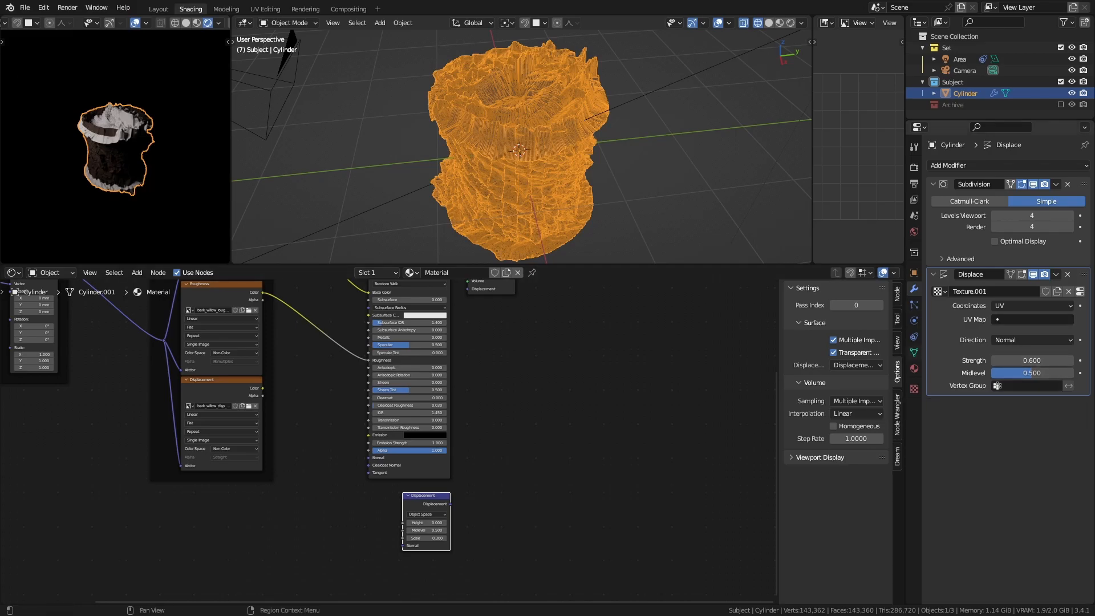
- Select only the cylinder's side faces in Edit Mode and assign them to a new vertex group
key(Tab)
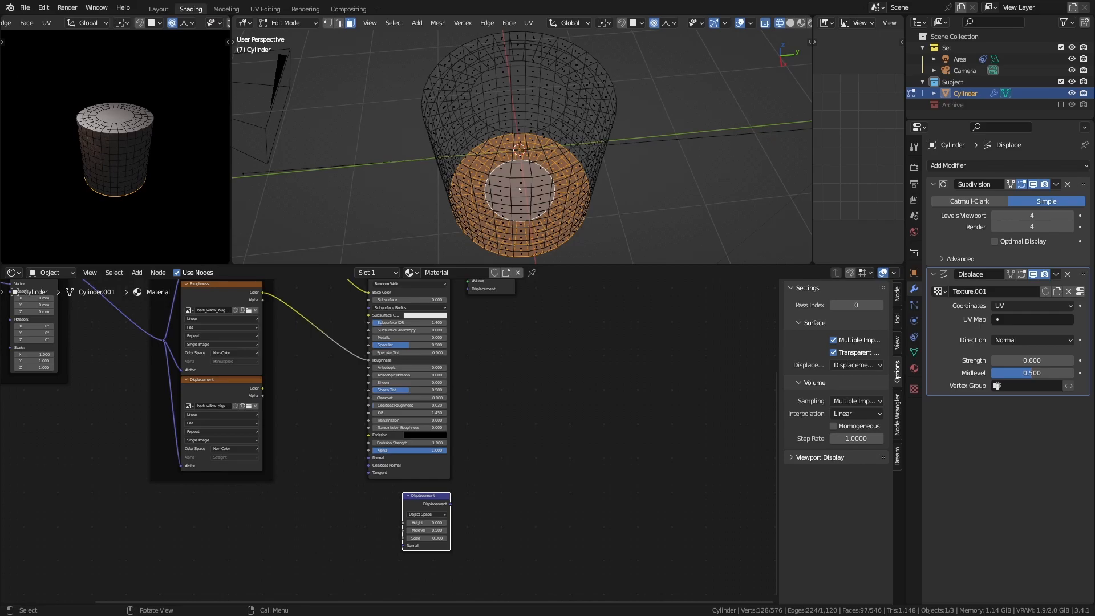
key(KP_1)
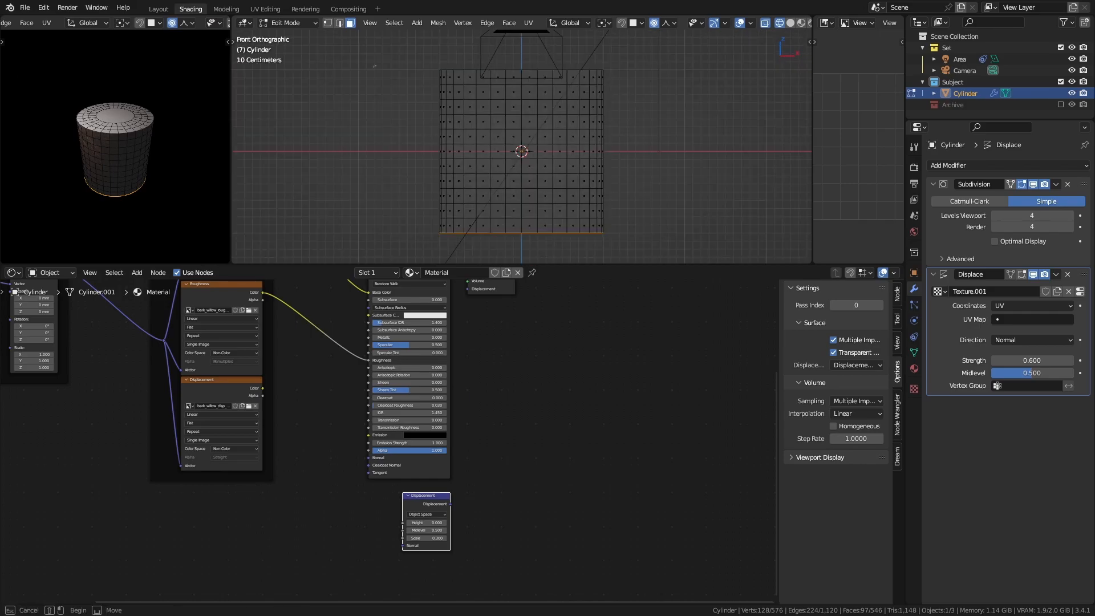
key(alt+a)
drag(427, 71, 626, 231)
middle_drag(626, 220, 596, 251)
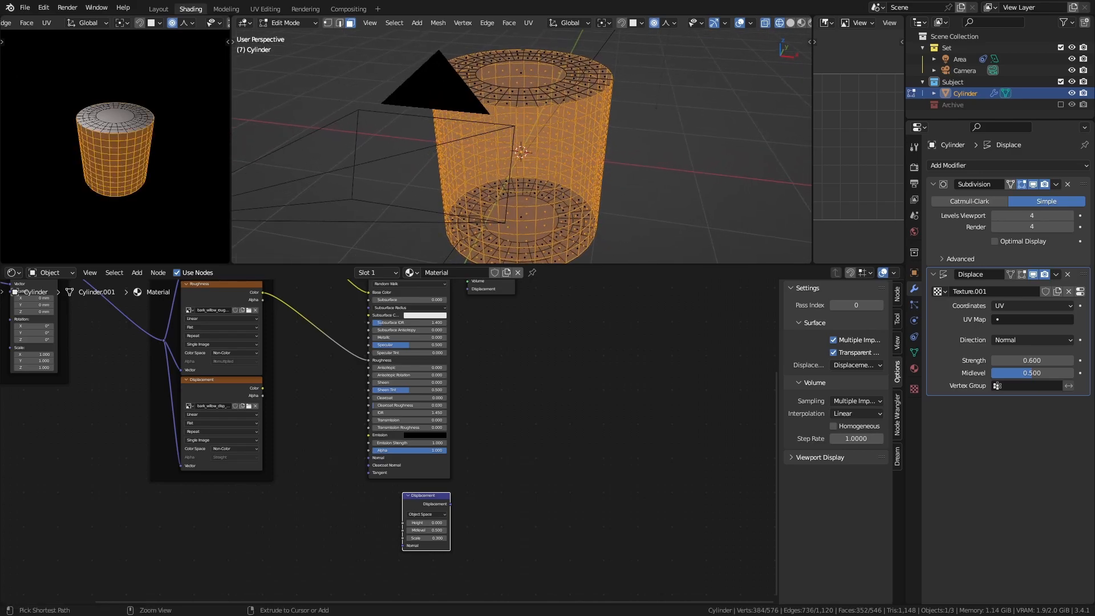
click(914, 352)
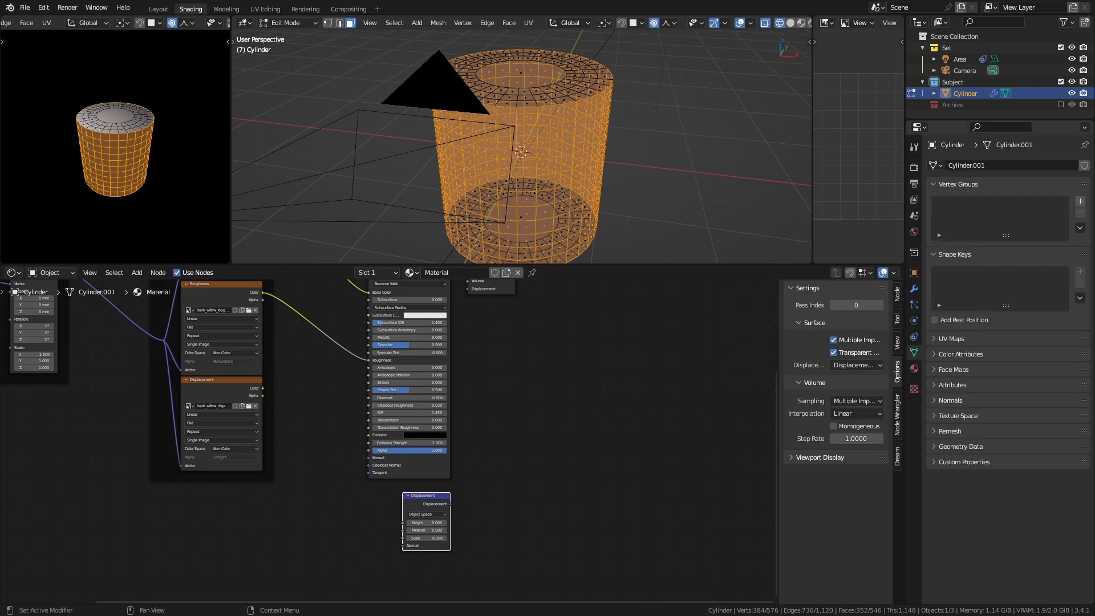
click(1080, 201)
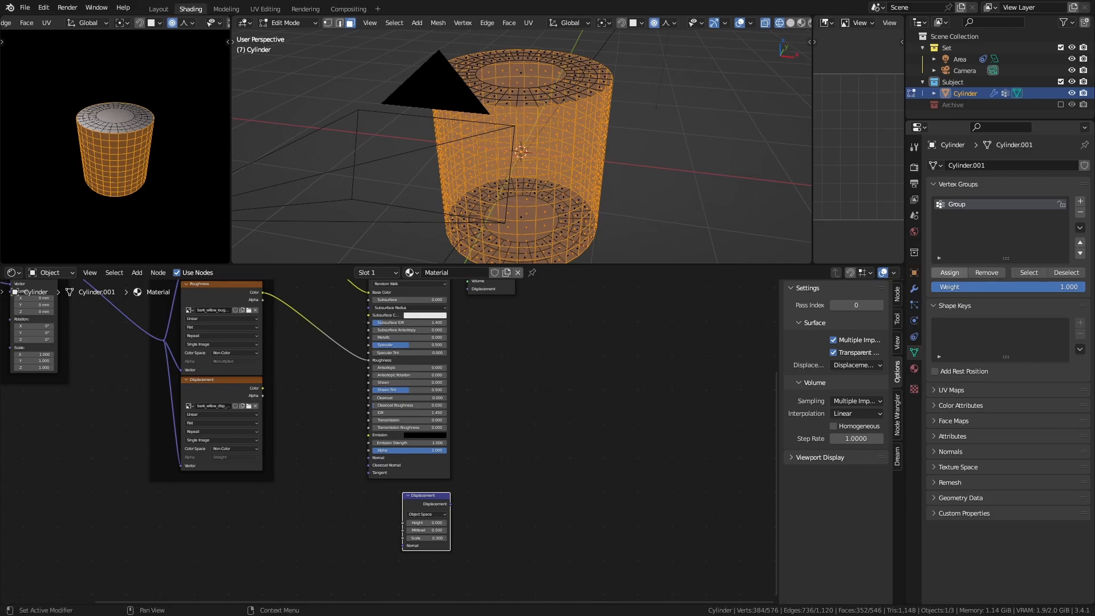
key(Tab)
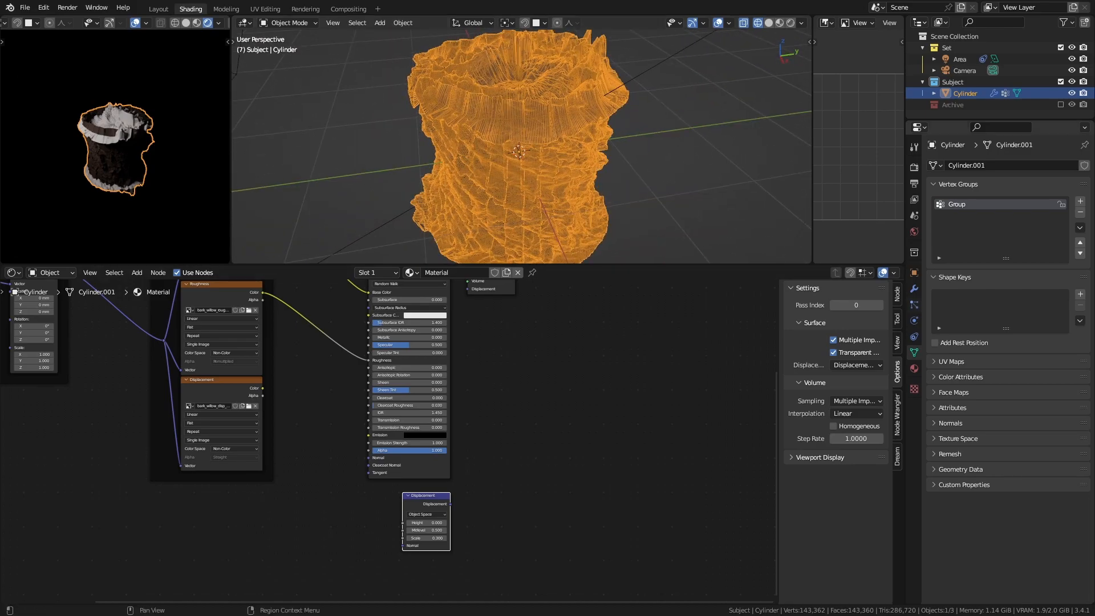
- Limit the cylinder's Displace modifier to the vertex group named Group
click(914, 289)
click(1027, 386)
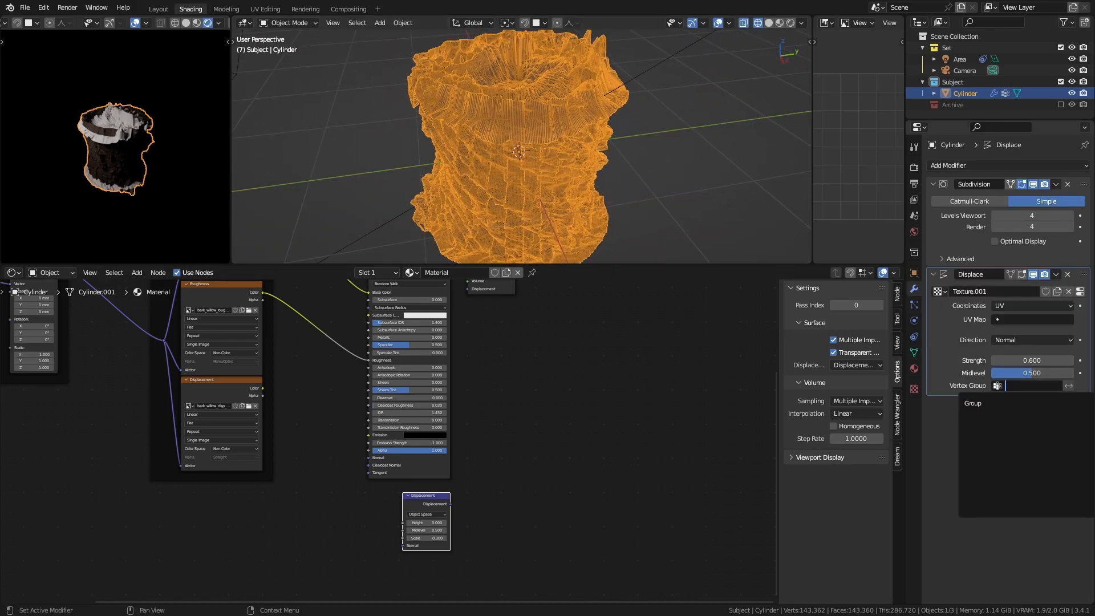
click(1021, 403)
middle_drag(519, 149, 516, 197)
scroll(519, 148, down, 3)
scroll(485, 154, up, 3)
scroll(519, 149, up, 3)
scroll(517, 150, down, 5)
- In Edit Mode, turn off the see-through display, select two adjacent faces at the top cap's rim and assign them to the existing vertex group
key(Tab)
key(Tab)
key(Tab)
scroll(516, 171, up, 2)
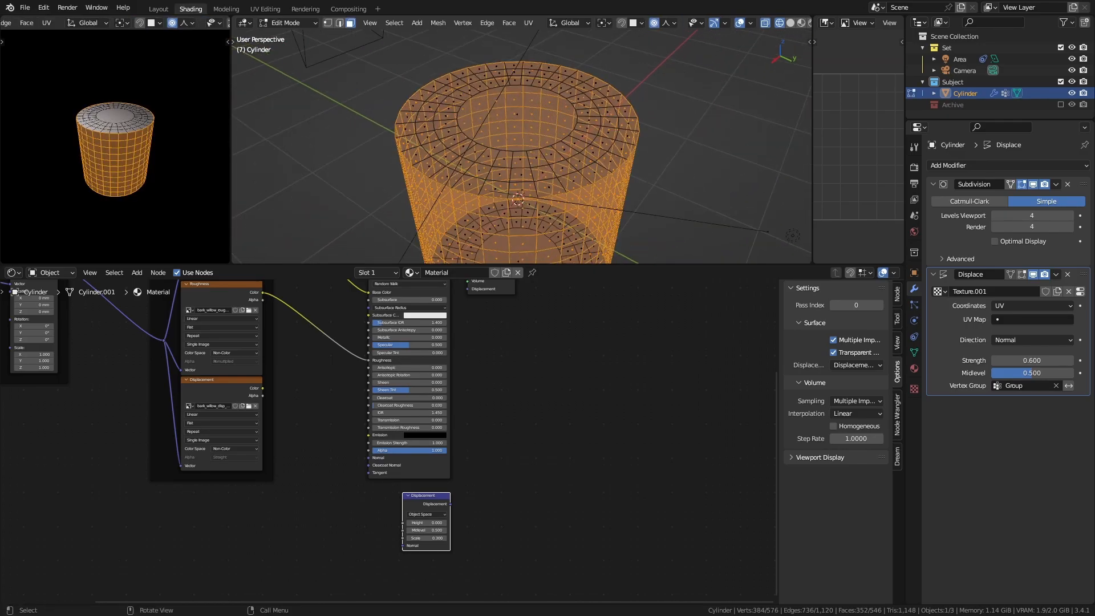
click(522, 191)
key(shift+z)
shift+click(522, 175)
click(914, 352)
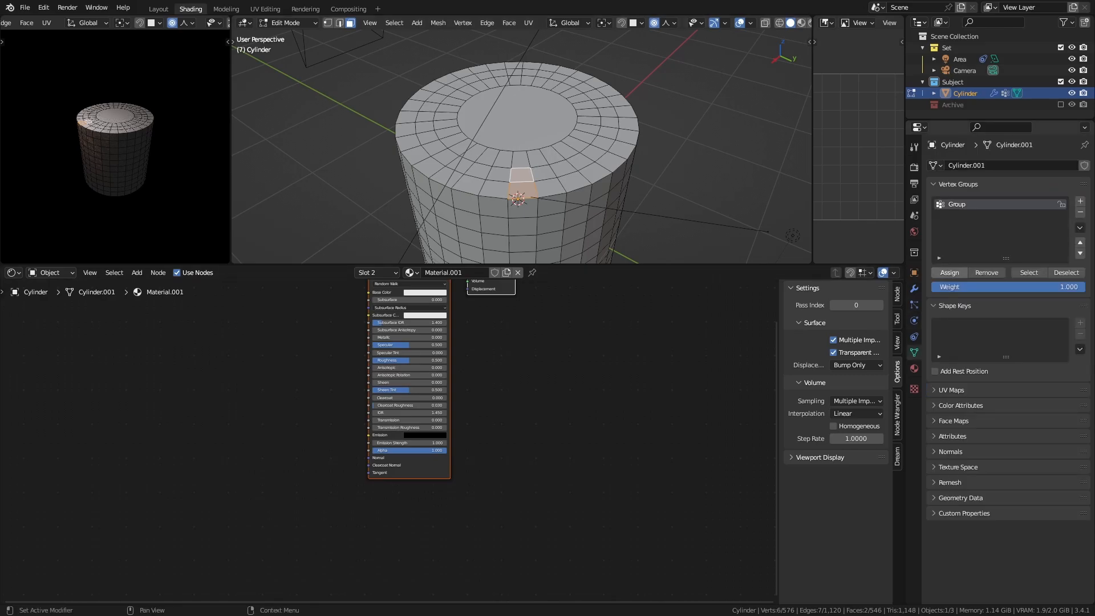
click(950, 273)
key(Tab)
middle_drag(548, 171, 577, 97)
scroll(577, 97, down, 6)
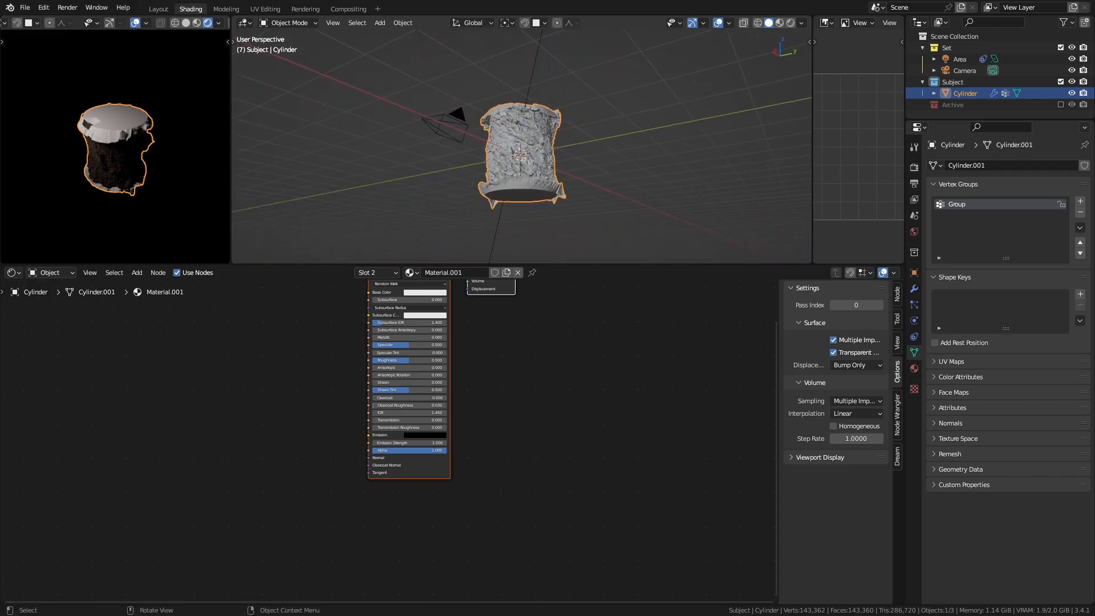
- Set the Displace modifier's strength to 0.460 and check the base mesh in Edit Mode
click(914, 288)
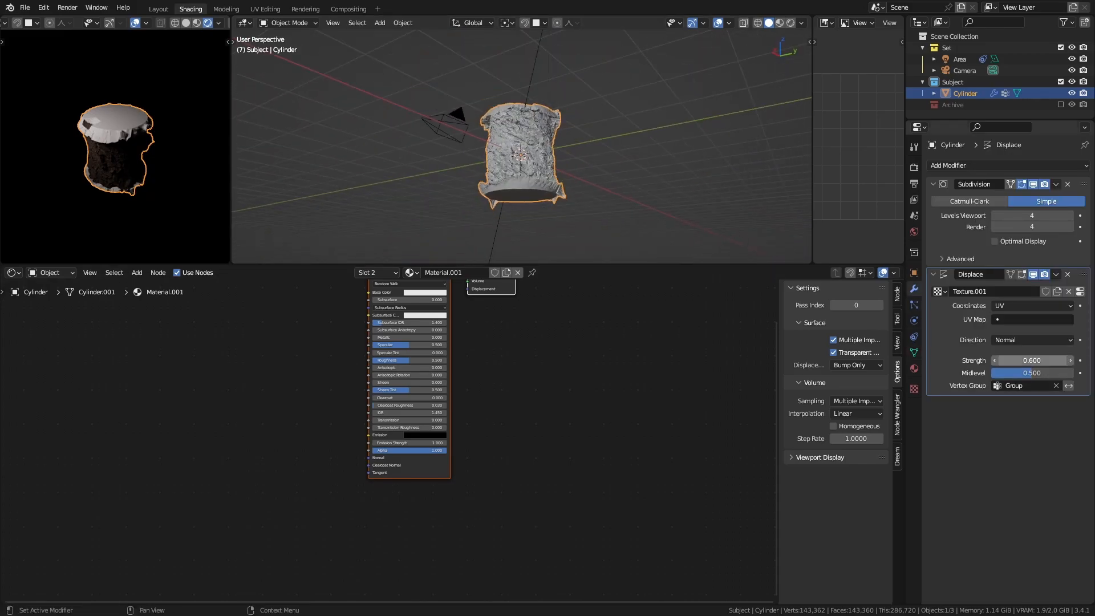
drag(1033, 360, 1025, 361)
middle_drag(644, 132, 646, 188)
key(Tab)
scroll(520, 162, up, 3)
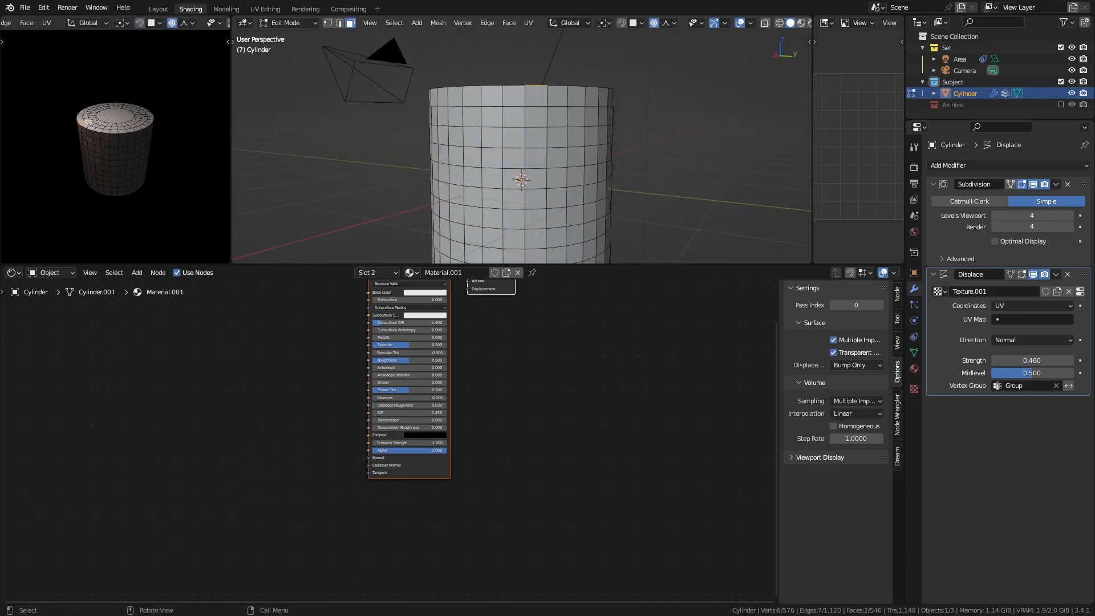
scroll(521, 172, down, 5)
key(Tab)
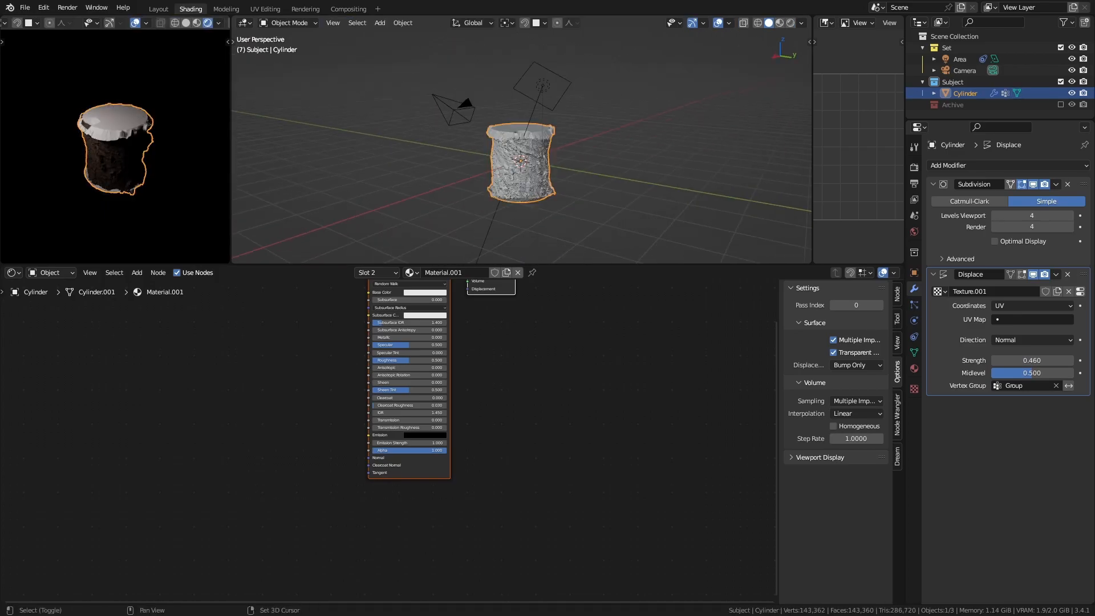
- Add a second cylinder at the world origin with 64 vertices
key(shift+a)
click(634, 252)
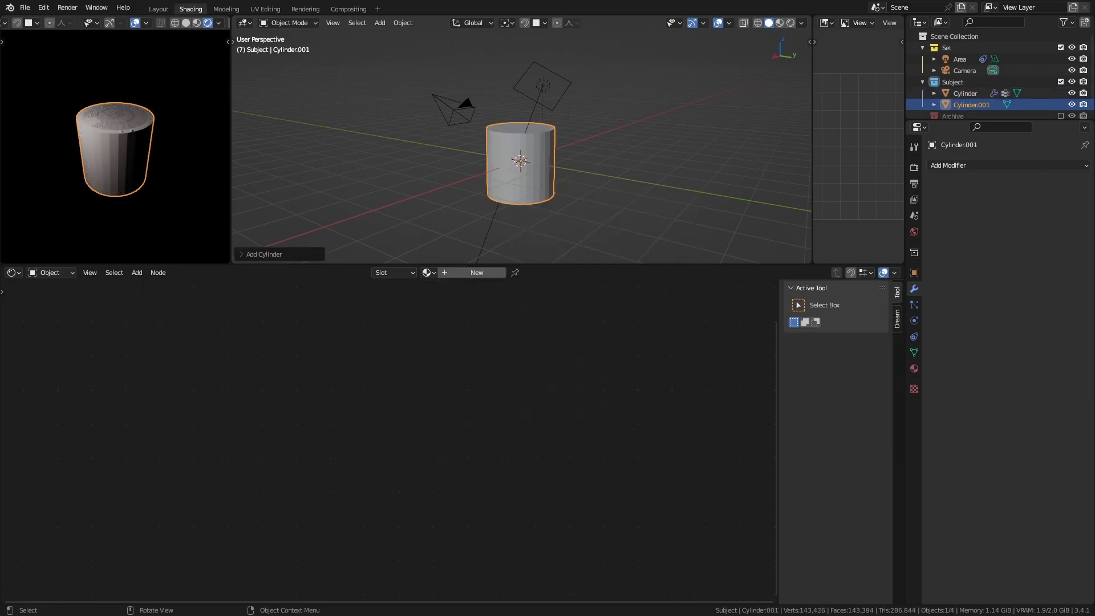
click(265, 254)
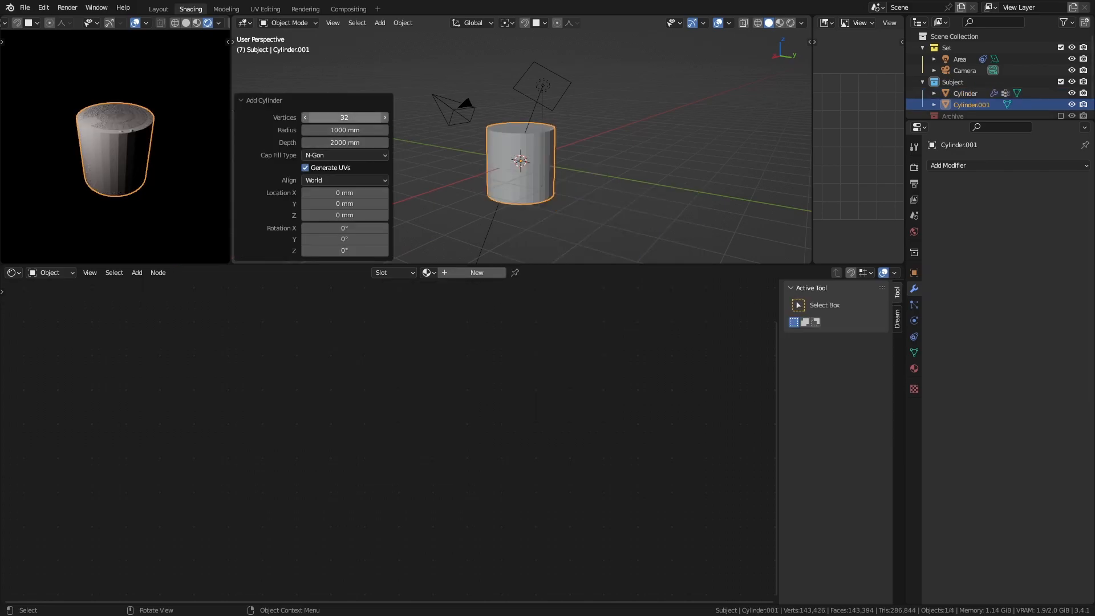
click(345, 117)
text(64)
key(Return)
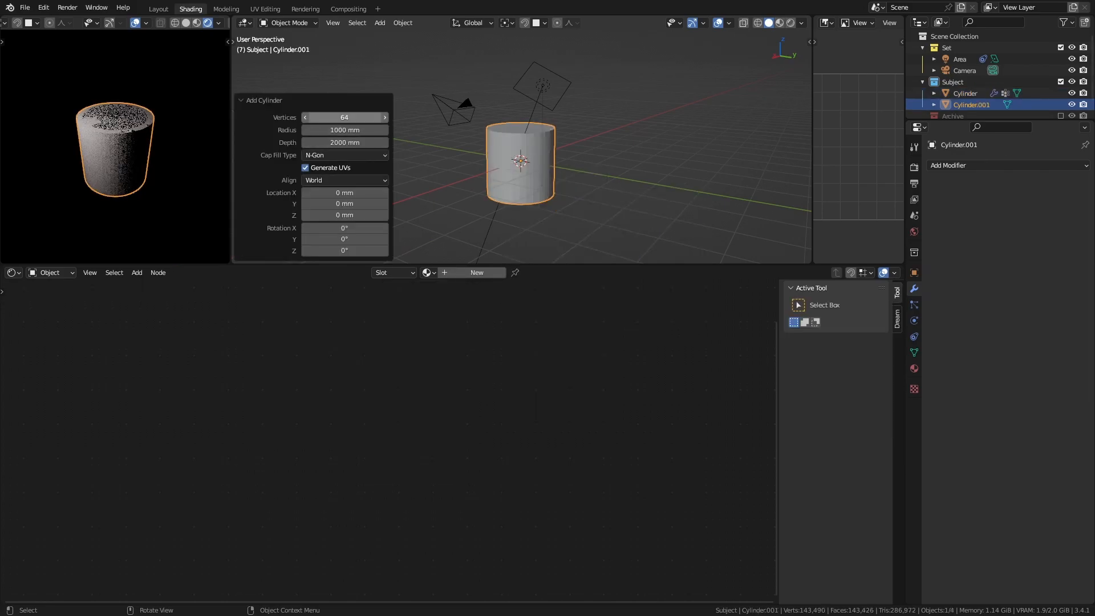
scroll(520, 165, up, 3)
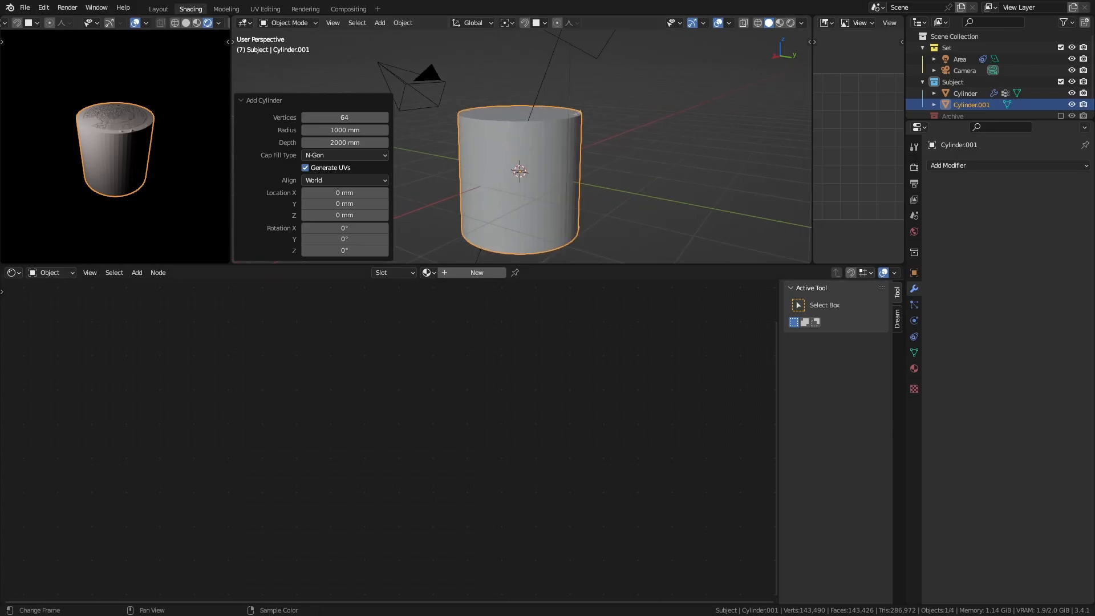